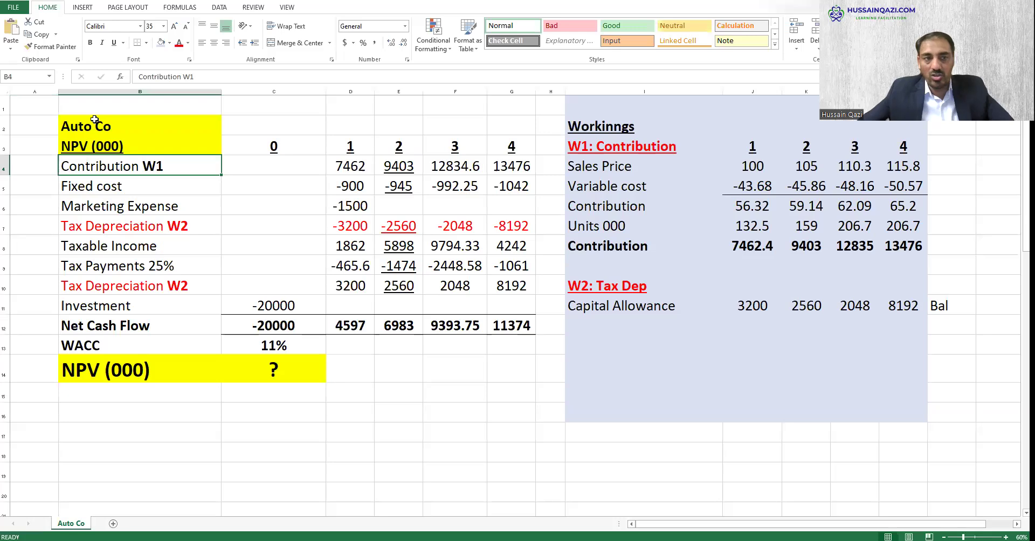
Examine the Contribution W1 line and the year headings of the Auto Co NPV table
{"action": "double_click", "coordinate": [143, 164]}
{"action": "left_click_drag", "start_coordinate": [143, 165], "coordinate": [164, 168]}
{"action": "left_click", "coordinate": [177, 198]}
{"action": "key", "text": "Up"}
{"action": "key", "text": "Up"}
{"action": "key", "text": "Up"}
{"action": "key", "text": "Right"}
{"action": "key", "text": "Right"}
{"action": "key", "text": "Right"}
{"action": "key", "text": "Right"}
{"action": "key", "text": "Right"}
{"action": "key", "text": "Right"}
{"action": "key", "text": "Right"}
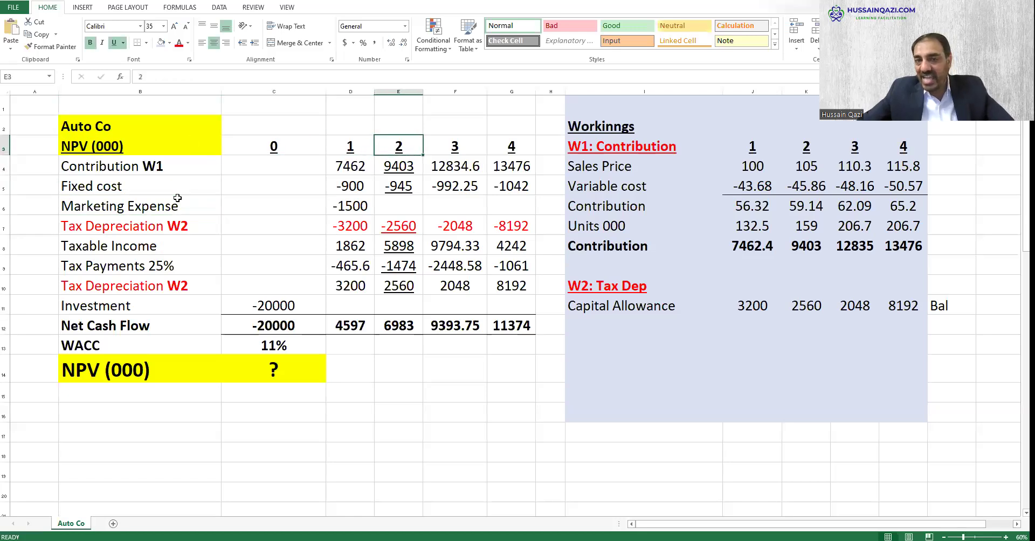
Highlight the Workings block, from row 1 to row 16 and across its year columns
{"action": "key", "text": "Up"}
{"action": "key", "text": "Up"}
{"action": "key", "text": "shift+Down"}
{"action": "key", "text": "shift+Down"}
{"action": "key", "text": "shift+Down"}
{"action": "key", "text": "shift+Down"}
{"action": "key", "text": "shift+Down"}
{"action": "key", "text": "shift+Down"}
{"action": "key", "text": "shift+Down"}
{"action": "key", "text": "shift+Down"}
{"action": "key", "text": "shift+Down"}
{"action": "key", "text": "shift+Down"}
{"action": "key", "text": "shift+Down"}
{"action": "key", "text": "shift+Down"}
{"action": "key", "text": "shift+Down"}
{"action": "key", "text": "shift+Down"}
{"action": "key", "text": "shift+Down"}
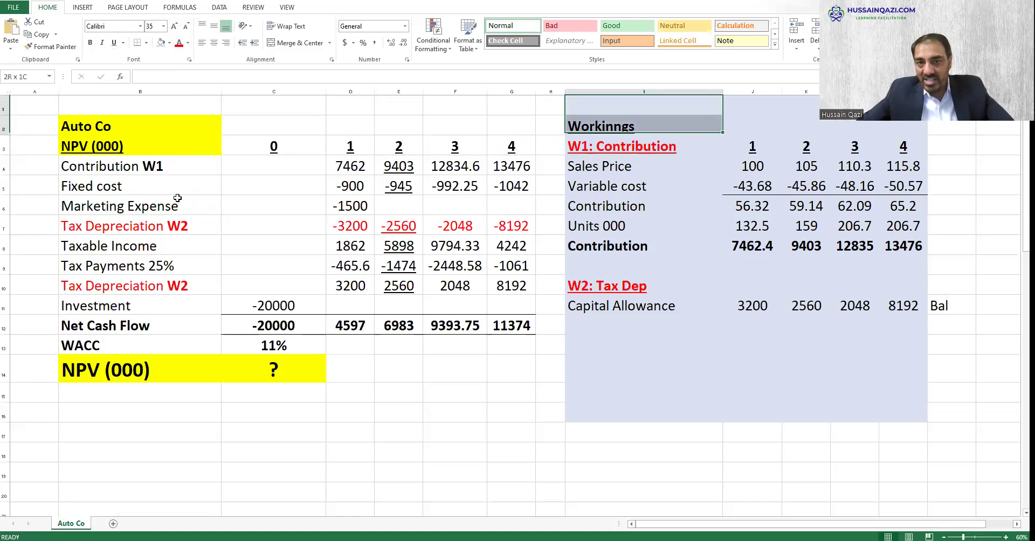
{"action": "key", "text": "shift+Right"}
{"action": "key", "text": "shift+Right"}
{"action": "key", "text": "shift+Right"}
{"action": "key", "text": "shift+Right"}
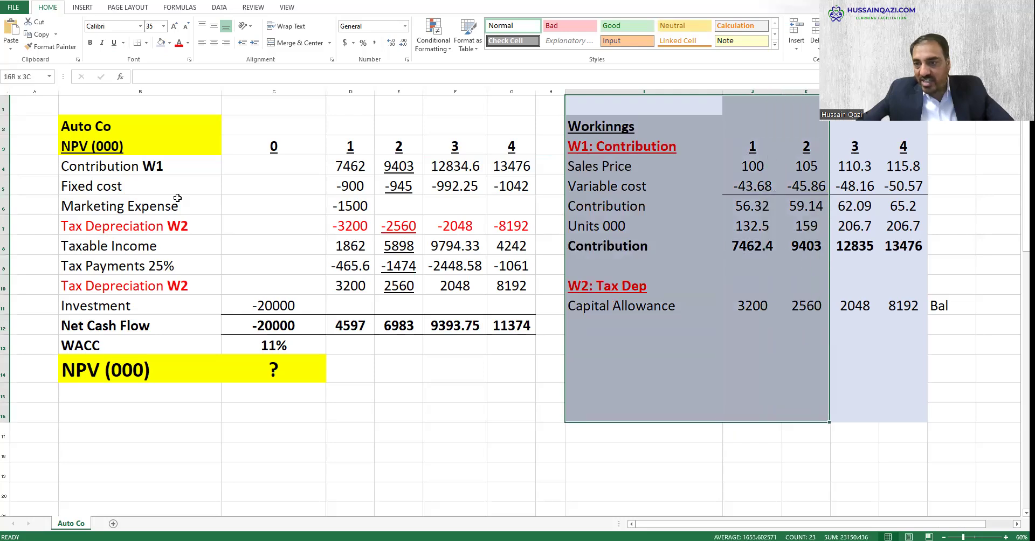
Examine the W1: Contribution working, starting with its heading and the Sales Price values by year
{"action": "key", "text": "Down"}
{"action": "key", "text": "Down"}
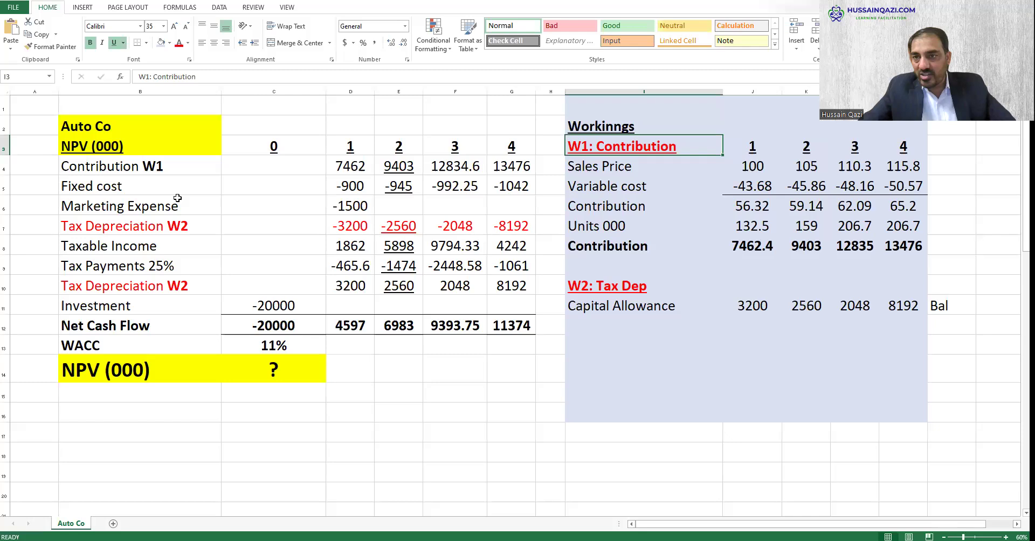
{"action": "key", "text": "Up"}
{"action": "key", "text": "Down"}
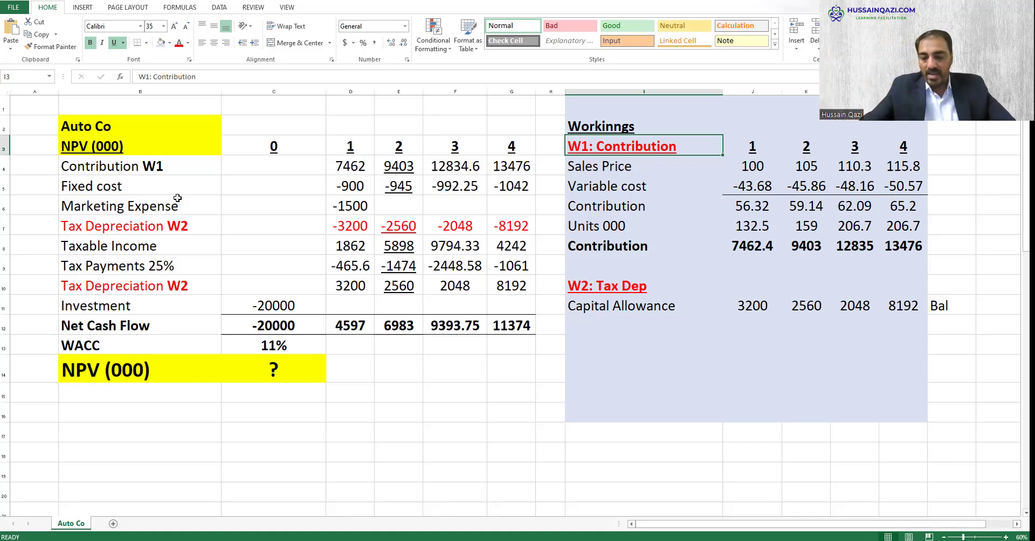
{"action": "key", "text": "Down"}
{"action": "key", "text": "Down"}
{"action": "key", "text": "Up"}
{"action": "key", "text": "Right"}
{"action": "key", "text": "Right"}
{"action": "key", "text": "Left"}
{"action": "key", "text": "Left"}
{"action": "key", "text": "Right"}
{"action": "key", "text": "Right"}
{"action": "key", "text": "Right"}
{"action": "key", "text": "Left"}
{"action": "key", "text": "Left"}
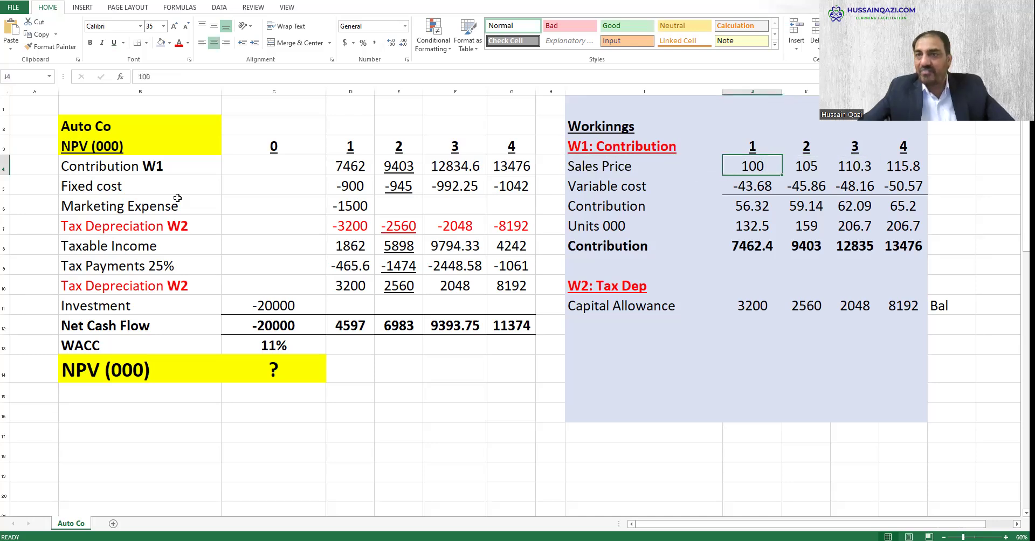
Examine the W1 working row by row, from Sales Price down to total Contribution
{"action": "key", "text": "Right"}
{"action": "key", "text": "Left"}
{"action": "key", "text": "Left"}
{"action": "key", "text": "Left"}
{"action": "key", "text": "Right"}
{"action": "key", "text": "Right"}
{"action": "key", "text": "Right"}
{"action": "key", "text": "Left"}
{"action": "key", "text": "Left"}
{"action": "key", "text": "Left"}
{"action": "key", "text": "Down"}
{"action": "key", "text": "Down"}
{"action": "key", "text": "Right"}
{"action": "key", "text": "Down"}
{"action": "key", "text": "Down"}
{"action": "key", "text": "Up"}
{"action": "key", "text": "Up"}
{"action": "key", "text": "Down"}
{"action": "key", "text": "Down"}
{"action": "key", "text": "Right"}
{"action": "key", "text": "Right"}
{"action": "key", "text": "Left"}
{"action": "key", "text": "Left"}
{"action": "key", "text": "Left"}
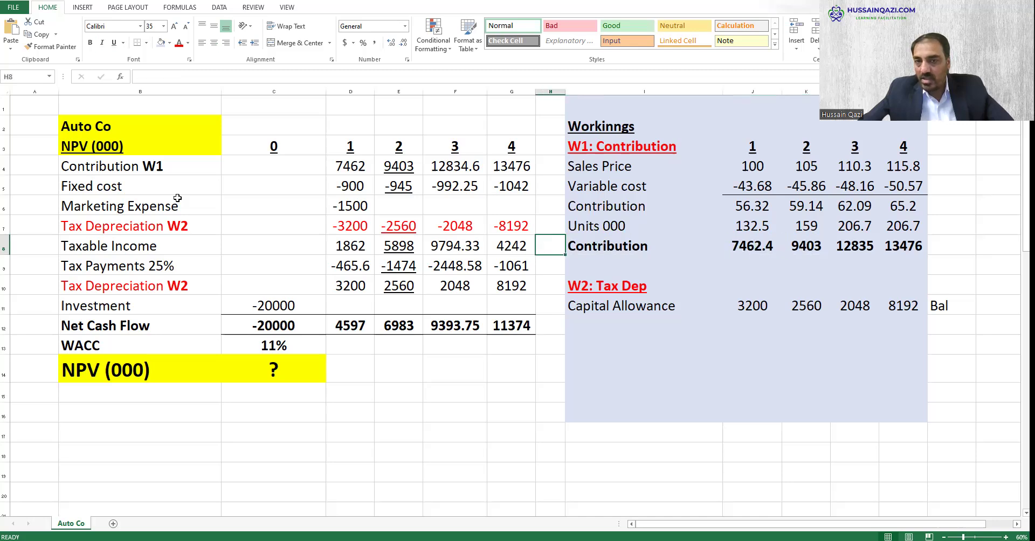
Highlight the contribution per unit for years 1 to 4 in the W1 working
{"action": "key", "text": "Up"}
{"action": "key", "text": "Up"}
{"action": "key", "text": "Up"}
{"action": "key", "text": "Right"}
{"action": "key", "text": "Down"}
{"action": "key", "text": "Down"}
{"action": "key", "text": "Down"}
{"action": "key", "text": "Up"}
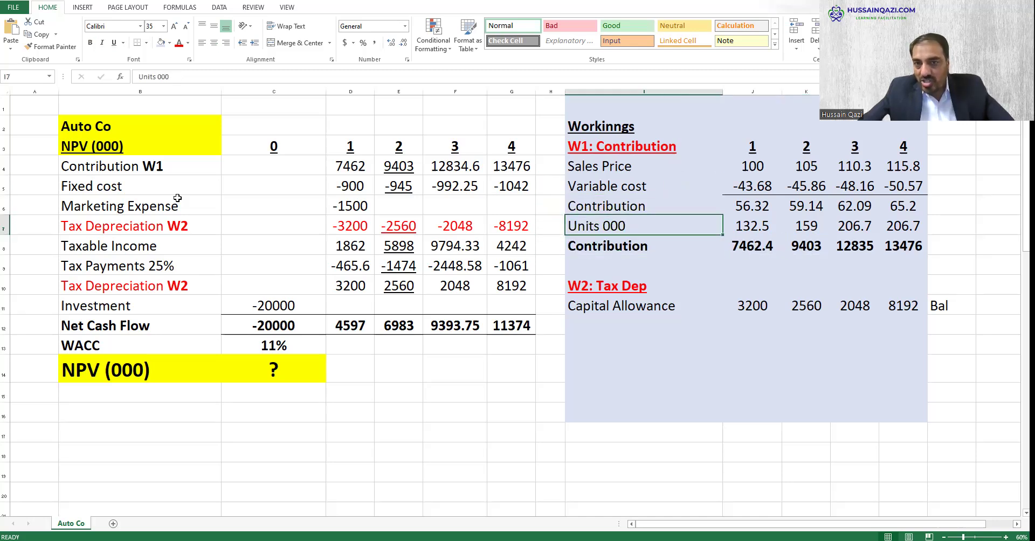
{"action": "key", "text": "Up"}
{"action": "key", "text": "shift+Right"}
{"action": "key", "text": "Right"}
{"action": "key", "text": "Right"}
{"action": "key", "text": "Left"}
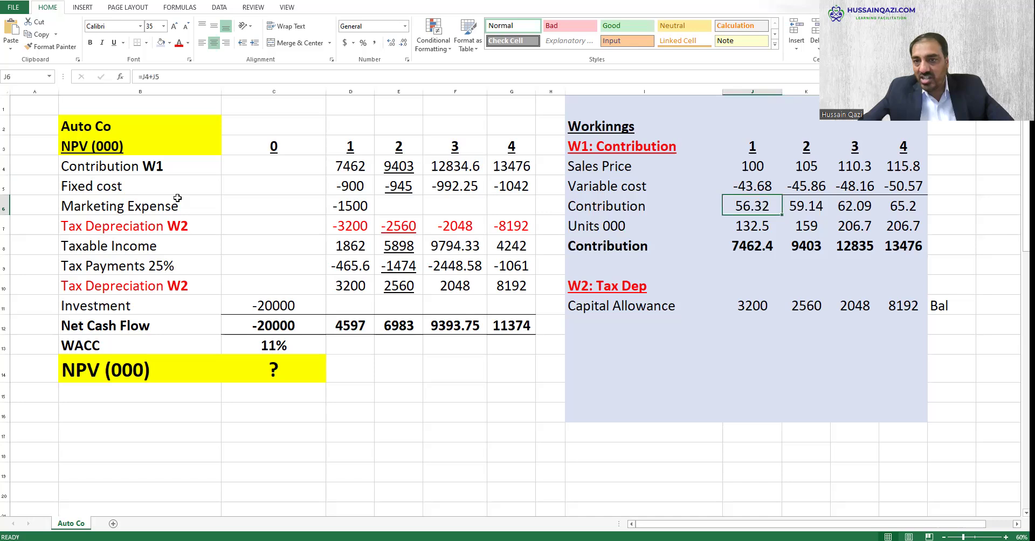
{"action": "key", "text": "shift+Right"}
{"action": "key", "text": "shift+Right"}
{"action": "key", "text": "shift+Right"}
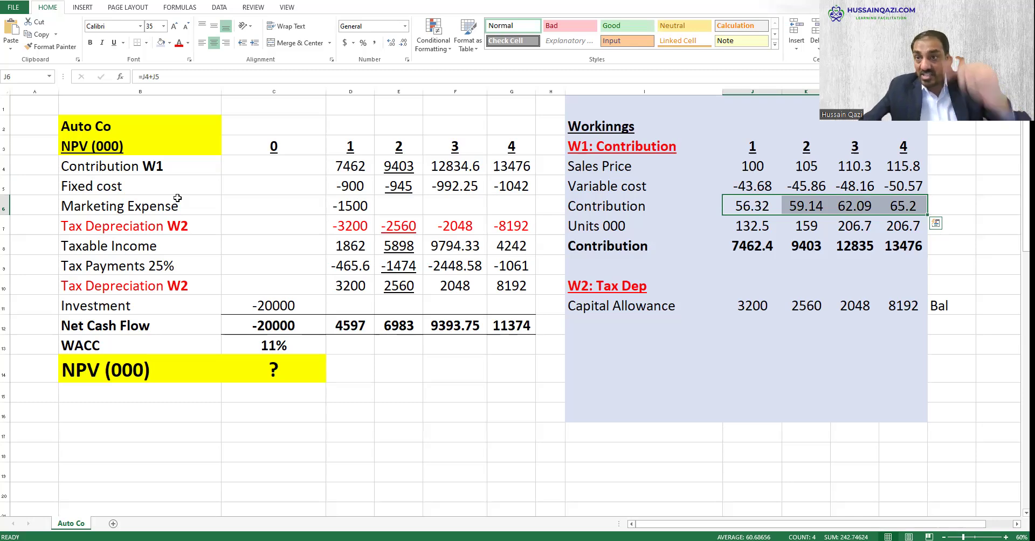
Highlight the NPV table rows from Contribution W1 down to Tax Depreciation W2 for all years
{"action": "key", "text": "Left"}
{"action": "key", "text": "Left"}
{"action": "key", "text": "Left"}
{"action": "key", "text": "Left"}
{"action": "key", "text": "Left"}
{"action": "key", "text": "Left"}
{"action": "key", "text": "Left"}
{"action": "key", "text": "Left"}
{"action": "key", "text": "Left"}
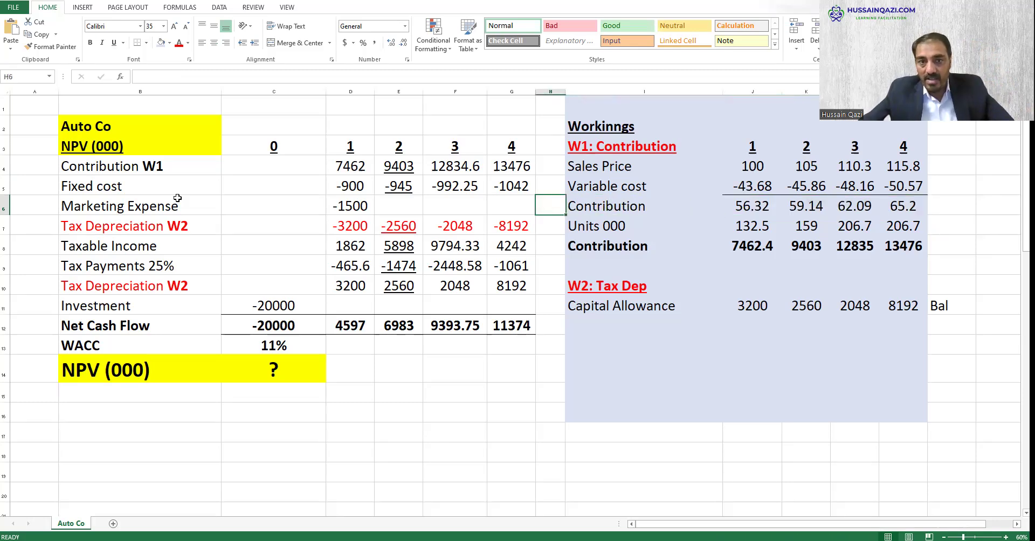
{"action": "key", "text": "Up"}
{"action": "key", "text": "Up"}
{"action": "key", "text": "Right"}
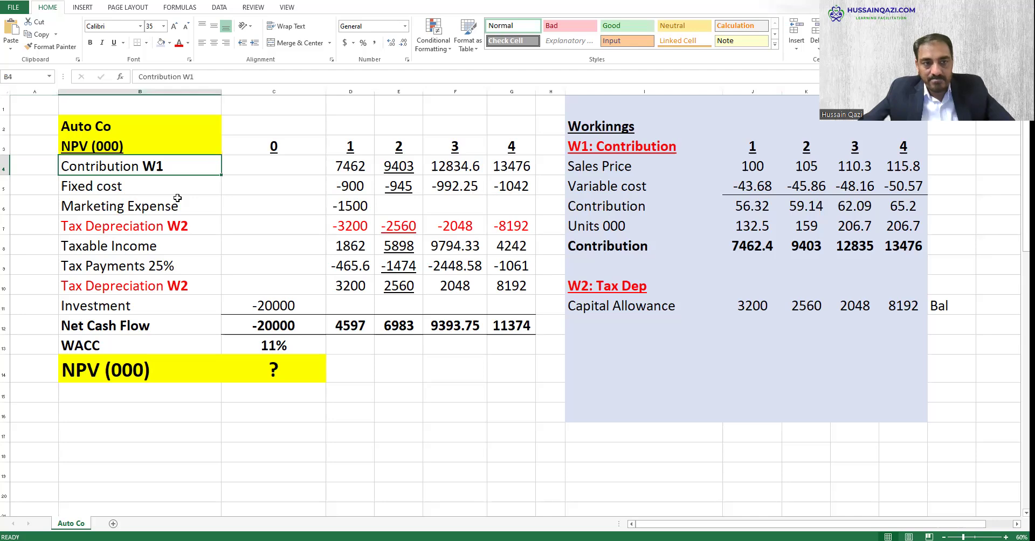
{"action": "key", "text": "shift+Right"}
{"action": "key", "text": "shift+Right"}
{"action": "key", "text": "shift+Right"}
{"action": "key", "text": "shift+Right"}
{"action": "key", "text": "shift+Right"}
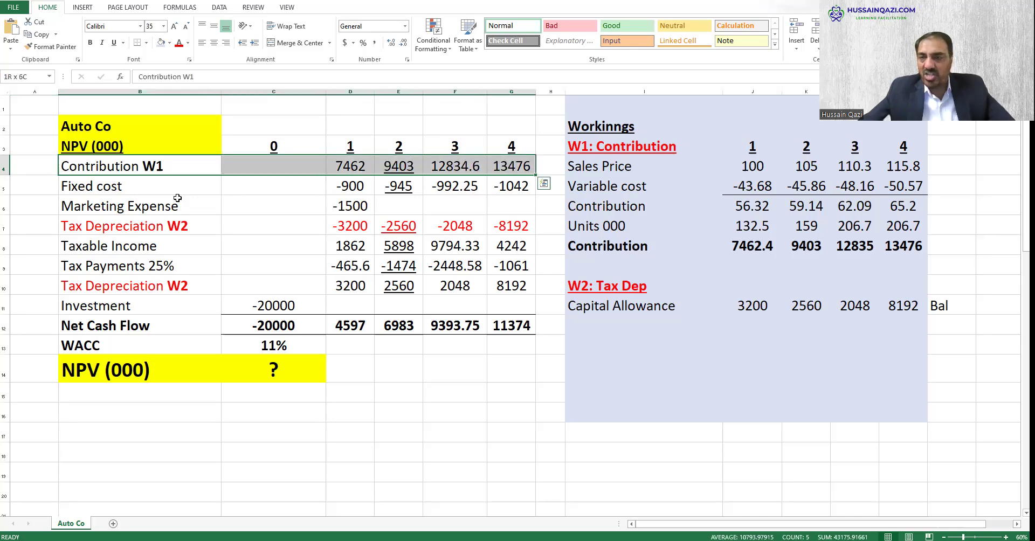
{"action": "key", "text": "shift+Down"}
{"action": "key", "text": "shift+Down"}
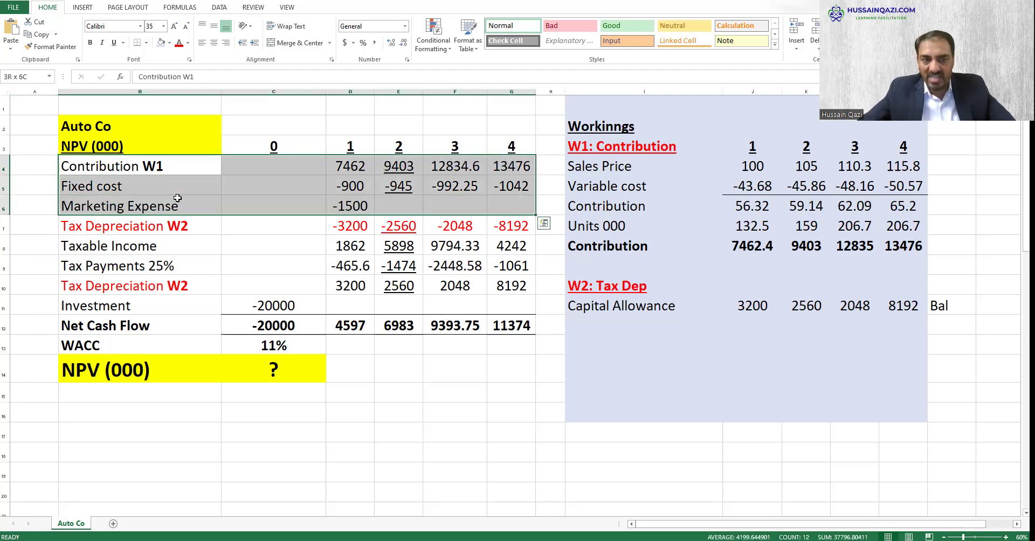
{"action": "key", "text": "shift+Down"}
Trace the Tax Depreciation W2 row of the NPV table to its W2: Tax Dep working
{"action": "key", "text": "Down"}
{"action": "key", "text": "Down"}
{"action": "key", "text": "Down"}
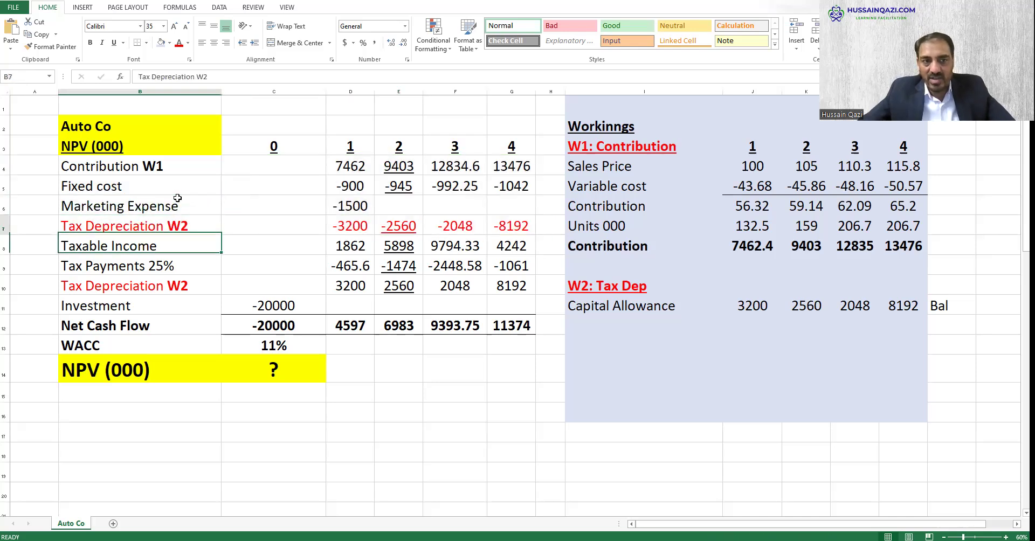
{"action": "key", "text": "Right"}
{"action": "key", "text": "Right"}
{"action": "key", "text": "Right"}
{"action": "key", "text": "Right"}
{"action": "key", "text": "Right"}
{"action": "key", "text": "Right"}
{"action": "key", "text": "Right"}
{"action": "key", "text": "Down"}
{"action": "key", "text": "Down"}
{"action": "key", "text": "Down"}
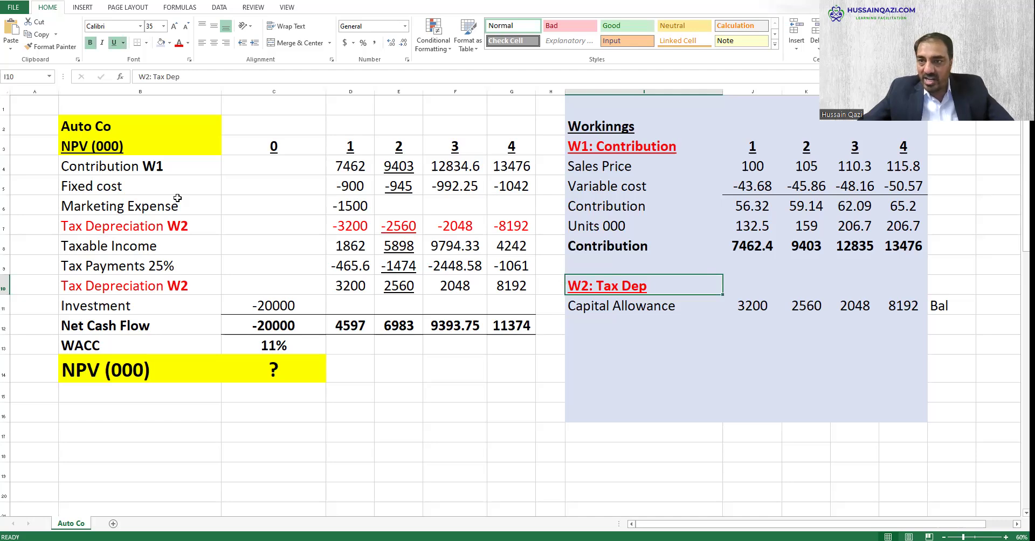
Examine the added-back Tax Depreciation W2 row and the Investment row in the NPV table
{"action": "key", "text": "Left"}
{"action": "key", "text": "Left"}
{"action": "key", "text": "Left"}
{"action": "key", "text": "Left"}
{"action": "key", "text": "Left"}
{"action": "key", "text": "Left"}
{"action": "key", "text": "Left"}
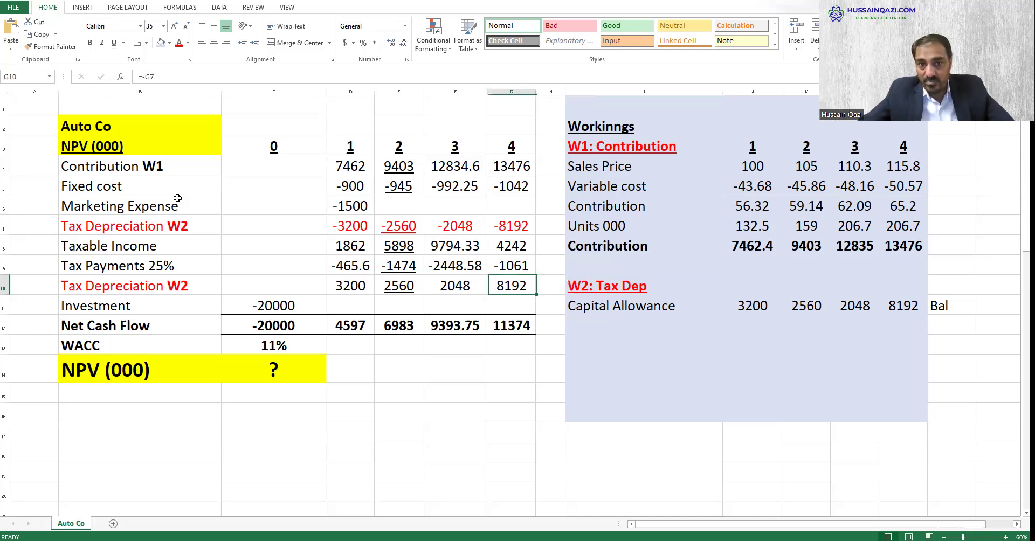
{"action": "key", "text": "Right"}
{"action": "key", "text": "Left"}
{"action": "key", "text": "Down"}
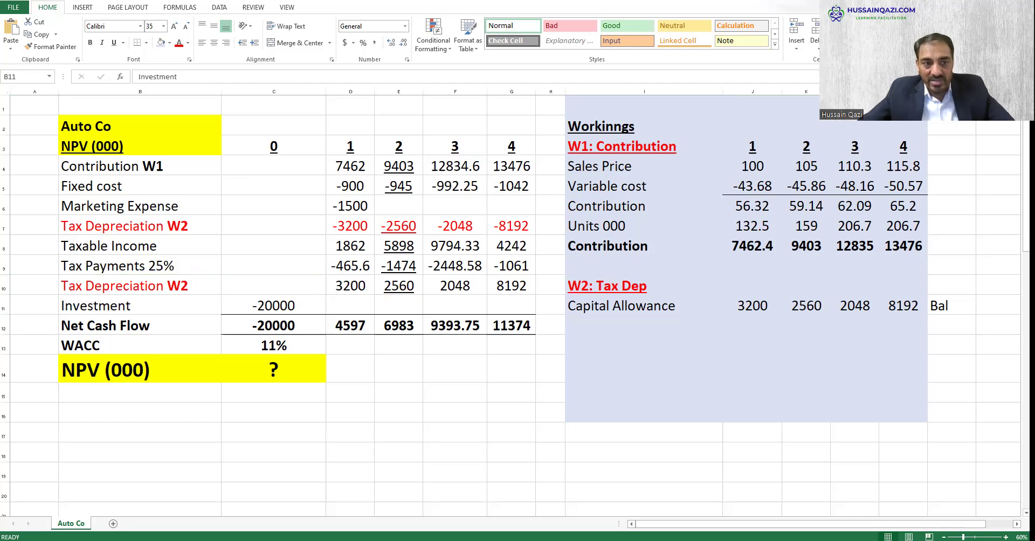
Highlight the Net Cash Flow row for years 0 to 4 and examine the WACC line
{"action": "key", "text": "Down"}
{"action": "key", "text": "shift+Right"}
{"action": "key", "text": "shift+Right"}
{"action": "key", "text": "shift+Right"}
{"action": "key", "text": "shift+Right"}
{"action": "key", "text": "shift+Right"}
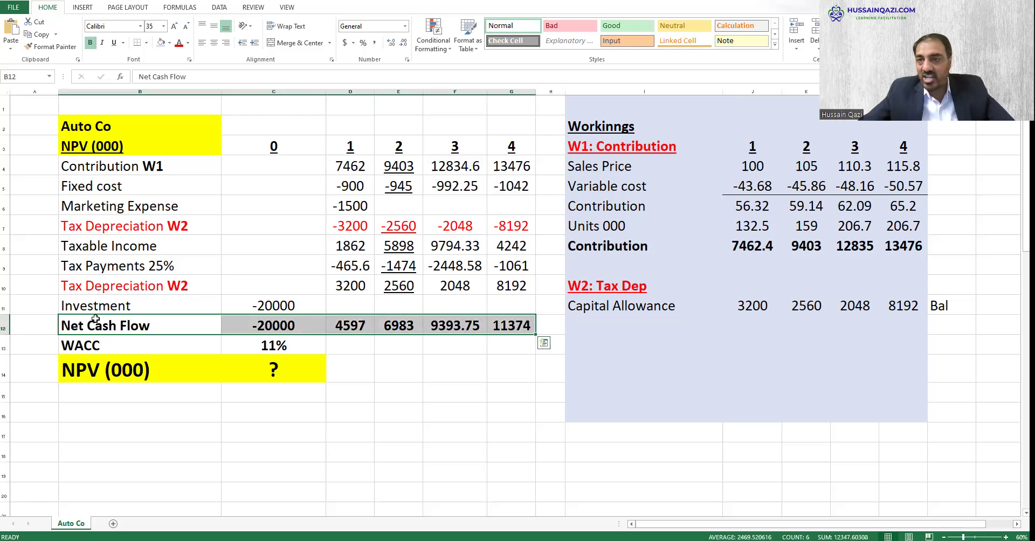
{"action": "key", "text": "Down"}
{"action": "key", "text": "Down"}
{"action": "key", "text": "Down"}
{"action": "key", "text": "Up"}
{"action": "key", "text": "Up"}
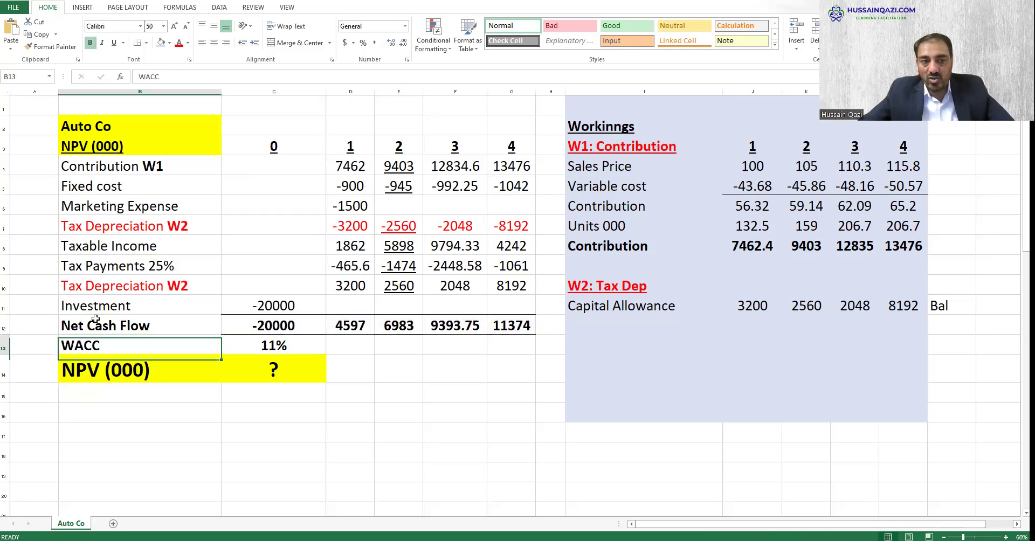
Calculate the project's NPV in C14 with the formula =NPV(0.11,D12:G12)+C12
{"action": "key", "text": "Right"}
{"action": "key", "text": "Down"}
{"action": "key", "text": "Down"}
{"action": "key", "text": "Up"}
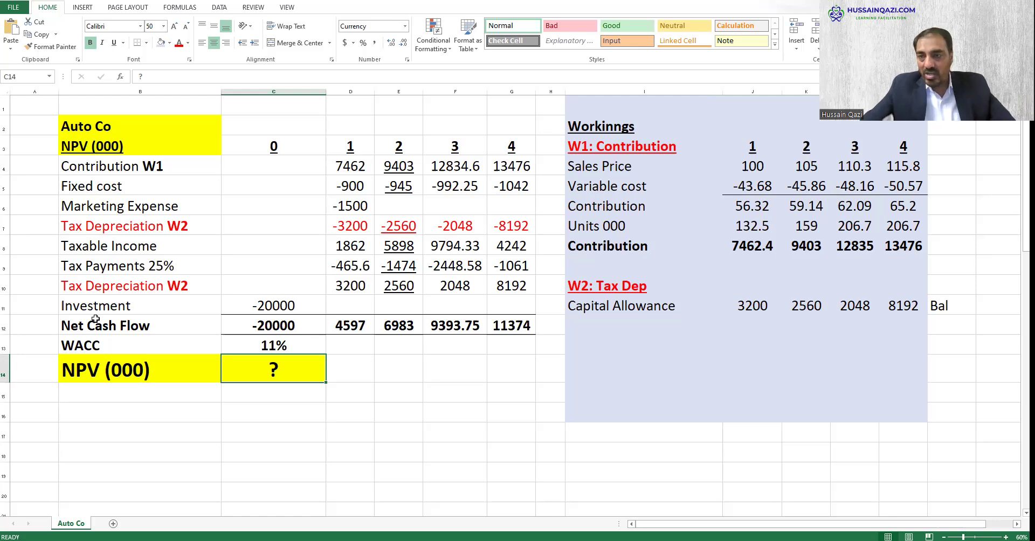
{"action": "type", "text": "="}
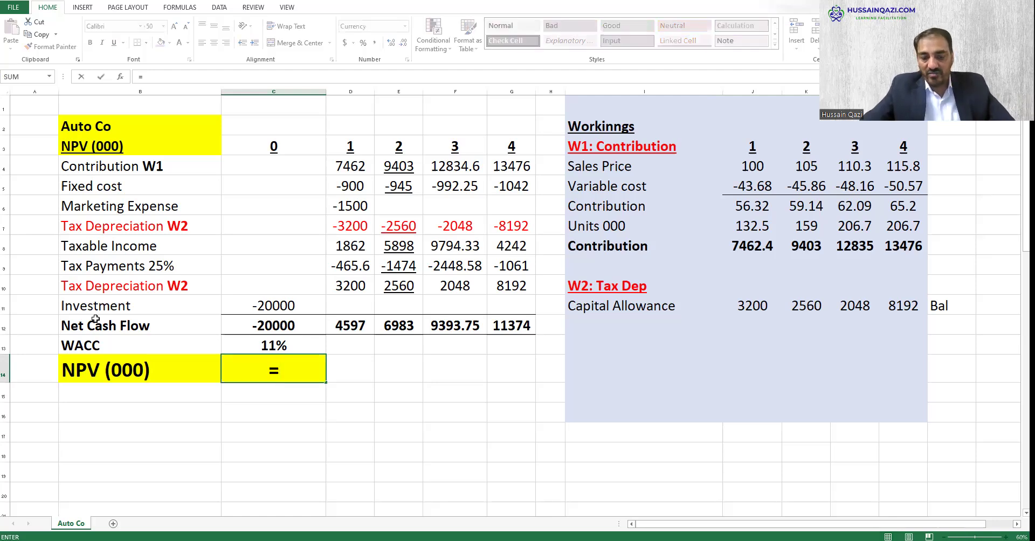
{"action": "type", "text": "NPV"}
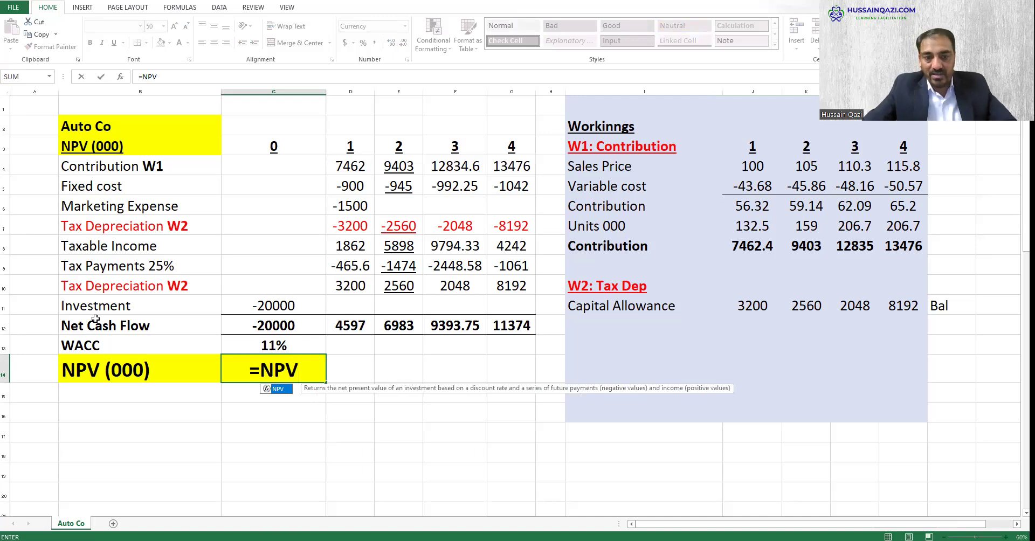
{"action": "type", "text": "(0"}
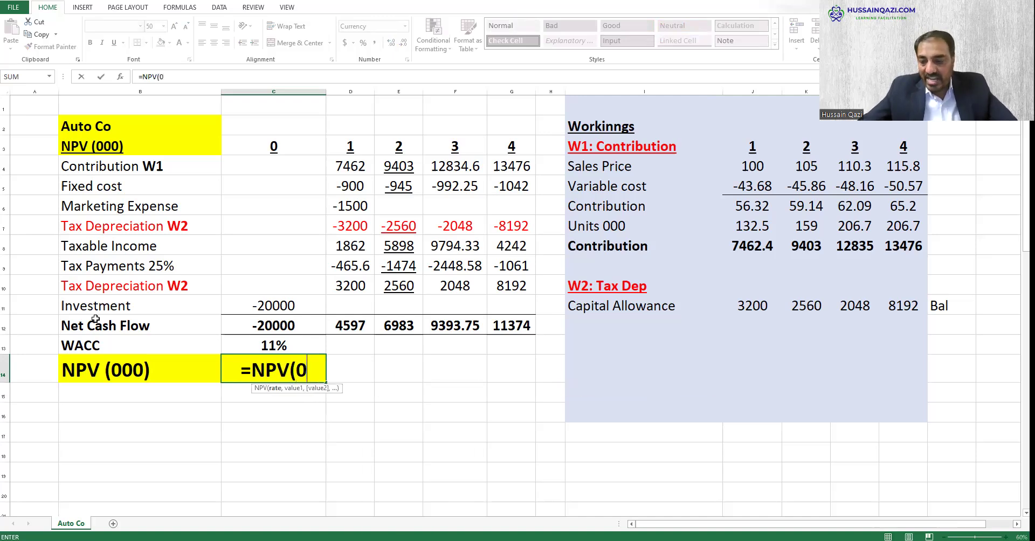
{"action": "type", "text": ".11,"}
{"action": "key", "text": "Up"}
{"action": "key", "text": "Up"}
{"action": "key", "text": "Right"}
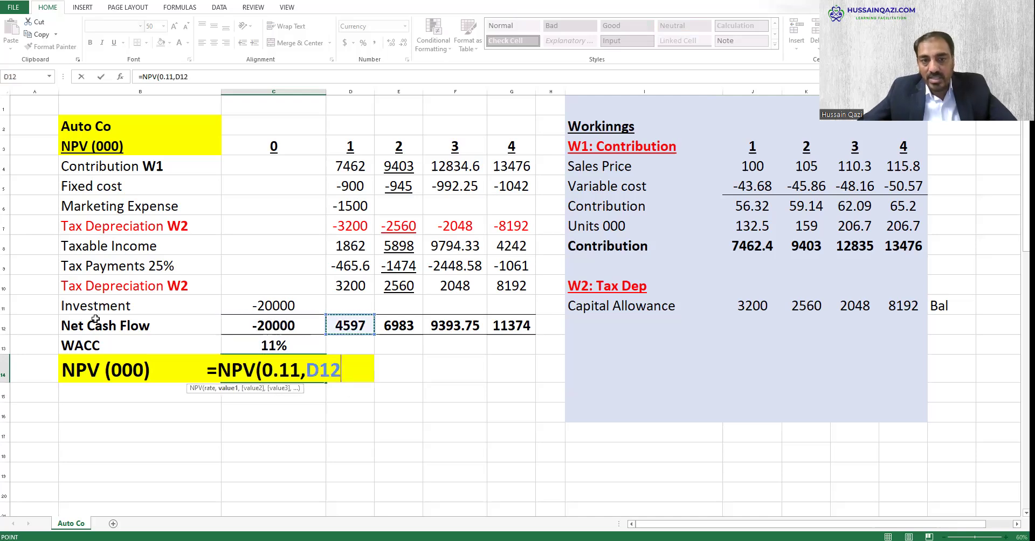
{"action": "key", "text": "shift+Right"}
{"action": "key", "text": "shift+Right"}
{"action": "key", "text": "shift+Right"}
{"action": "type", "text": ")+"}
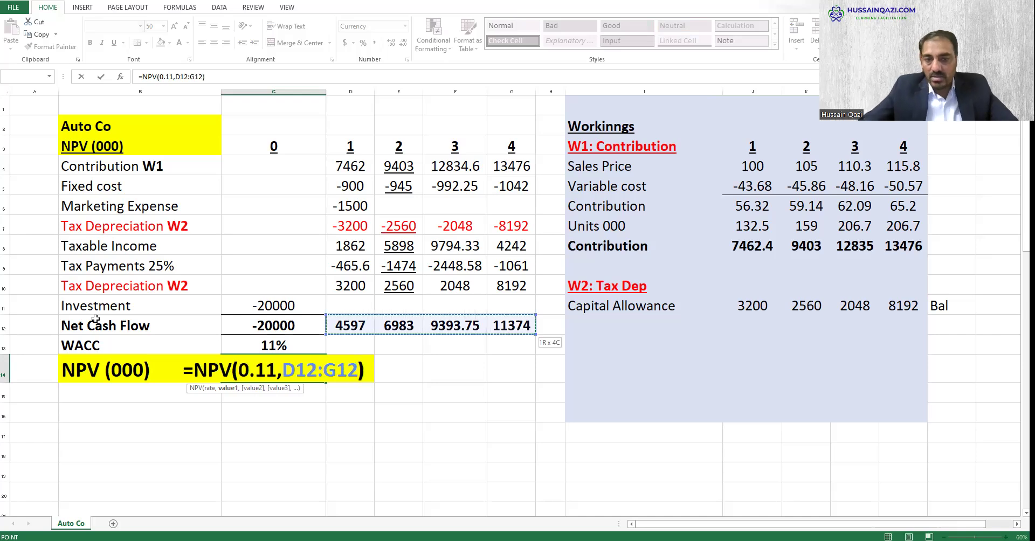
{"action": "key", "text": "Up"}
{"action": "key", "text": "Up"}
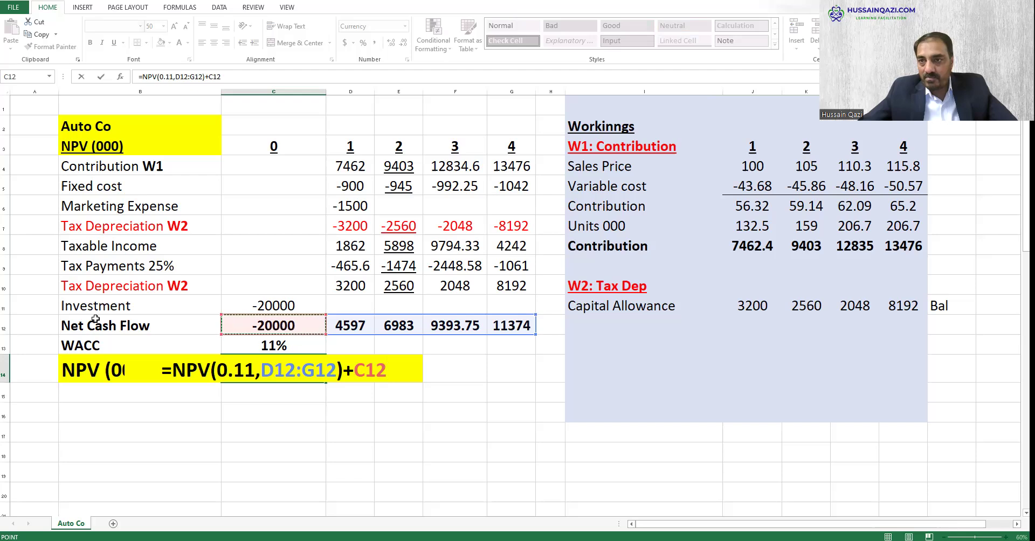
{"action": "key", "text": "Return"}
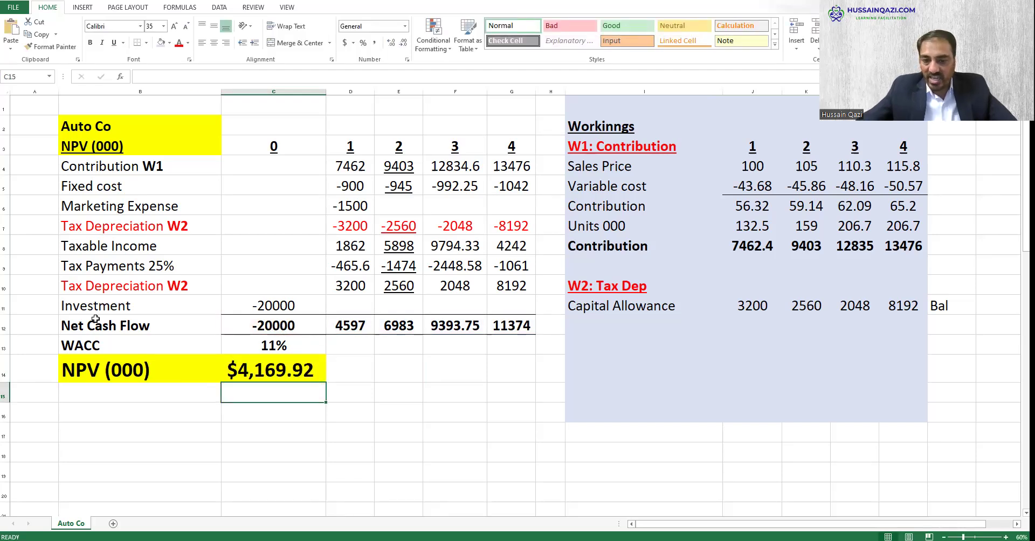
Enter the formula =NPV(0.11,D12:G12)+C12 again in C15, directly below the NPV result
{"action": "type", "text": "=NPV"}
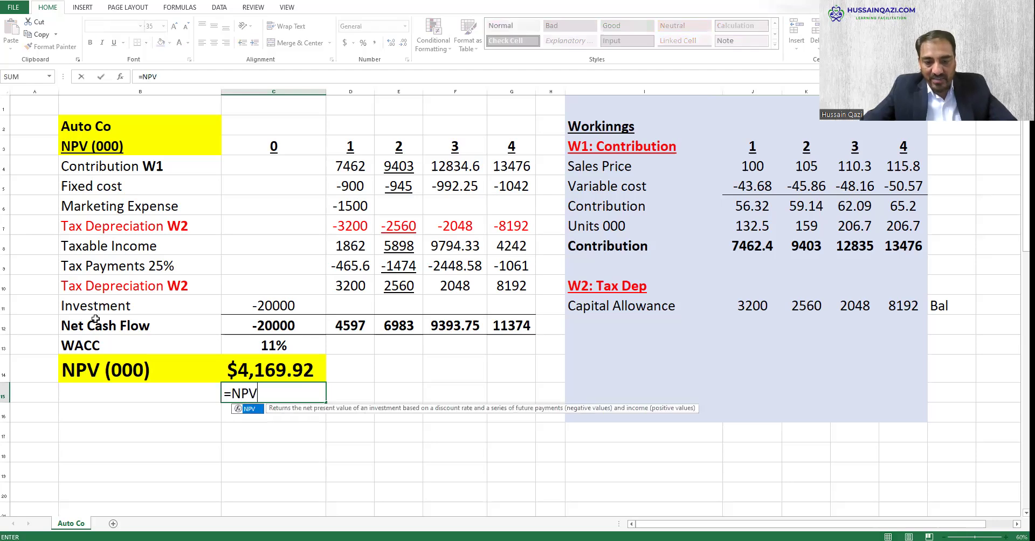
{"action": "type", "text": "(0.11,"}
{"action": "key", "text": "Up"}
{"action": "key", "text": "Up"}
{"action": "key", "text": "Up"}
{"action": "key", "text": "Right"}
{"action": "key", "text": "shift+Right"}
{"action": "key", "text": "shift+Right"}
{"action": "key", "text": "shift+Right"}
{"action": "type", "text": ")+"}
{"action": "key", "text": "Left"}
{"action": "key", "text": "Up"}
{"action": "key", "text": "Up"}
{"action": "key", "text": "Up"}
{"action": "key", "text": "Right"}
{"action": "key", "text": "Return"}
Turn the C15 formula into literal text by prefixing it with an apostrophe
{"action": "key", "text": "Up"}
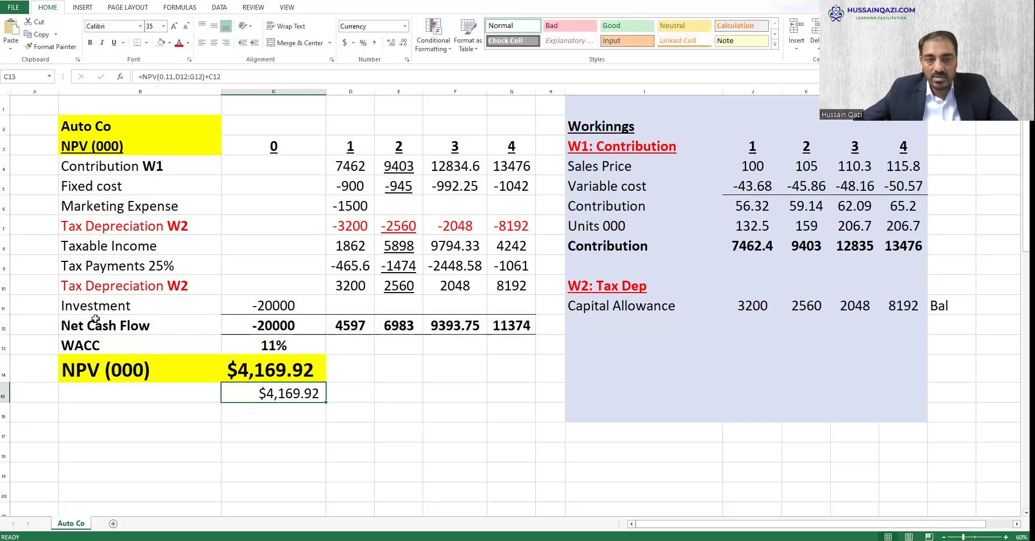
{"action": "key", "text": "F2"}
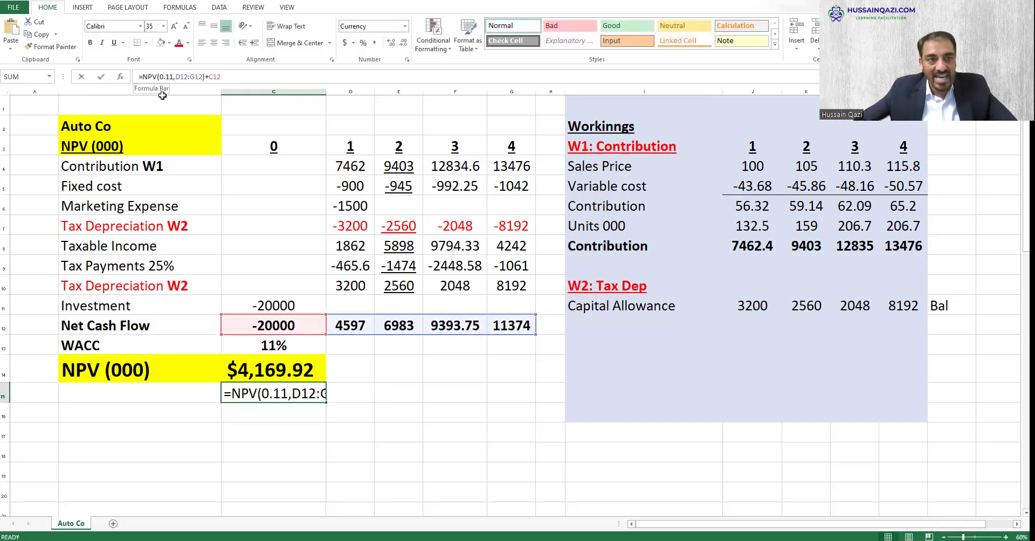
{"action": "key", "text": "Home"}
{"action": "type", "text": "'"}
{"action": "key", "text": "ctrl+Return"}
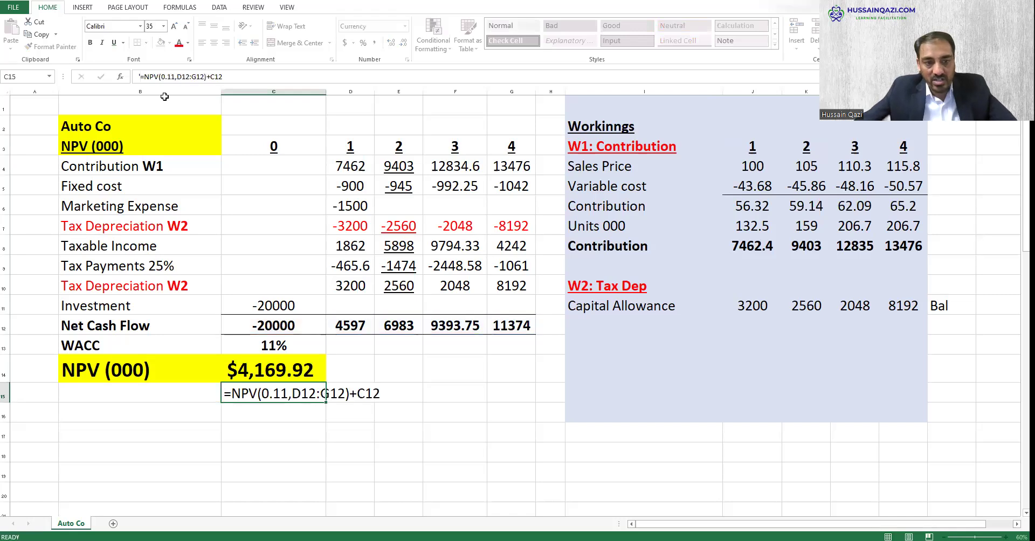
Examine the NPV result in C14 and the WACC rate above it
{"action": "key", "text": "Up"}
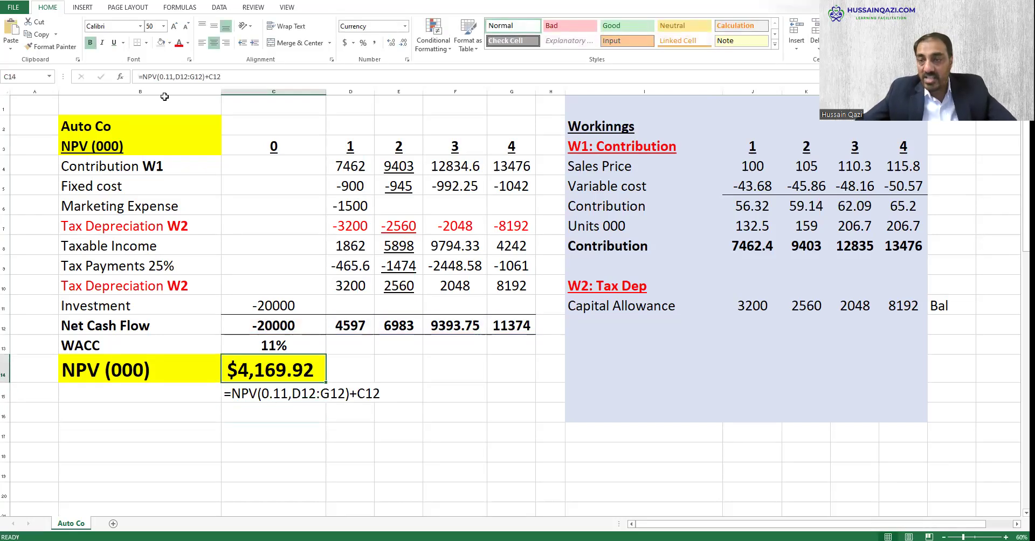
{"action": "key", "text": "Up"}
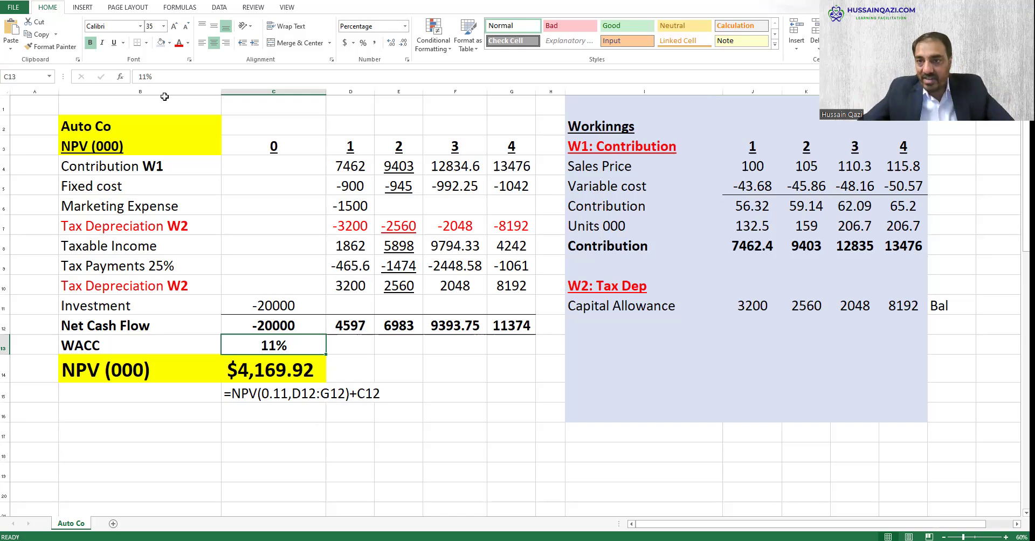
{"action": "key", "text": "Down"}
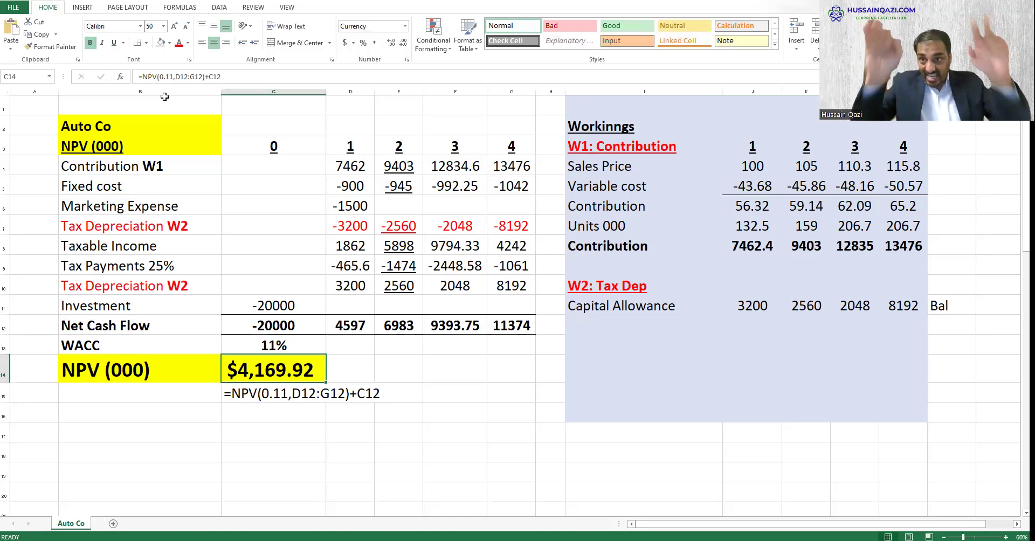
Delete the entire empty rows 17 to 26 between the NPV formula text and the mark allocation notes
{"action": "key", "text": "Down"}
{"action": "key", "text": "Left"}
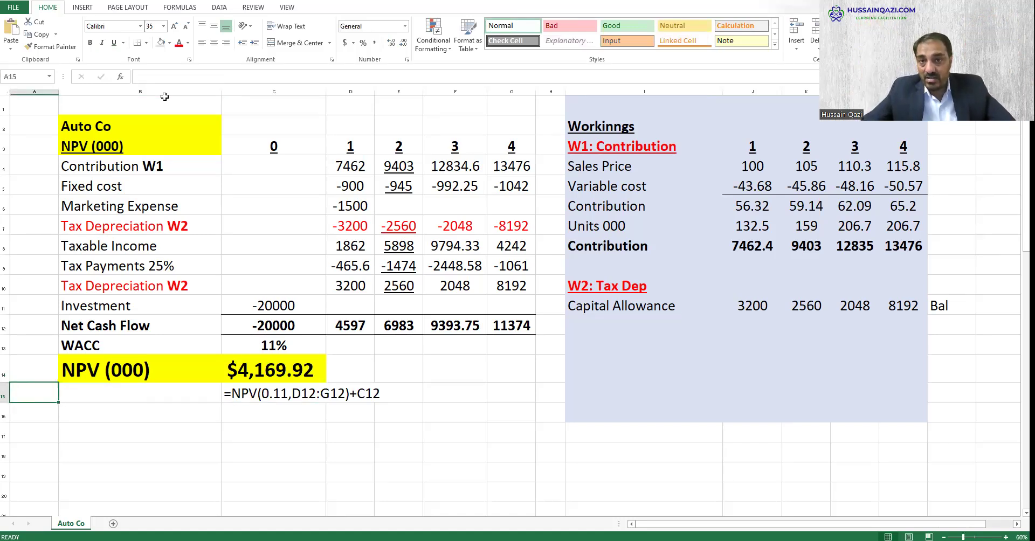
{"action": "key", "text": "Down"}
{"action": "key", "text": "Down"}
{"action": "key", "text": "shift+Right"}
{"action": "key", "text": "shift+Right"}
{"action": "key", "text": "shift+Down"}
{"action": "key", "text": "shift+Down"}
{"action": "key", "text": "shift+Down"}
{"action": "key", "text": "shift+Down"}
{"action": "key", "text": "shift+Down"}
{"action": "key", "text": "shift+Down"}
{"action": "key", "text": "shift+Down"}
{"action": "key", "text": "shift+Down"}
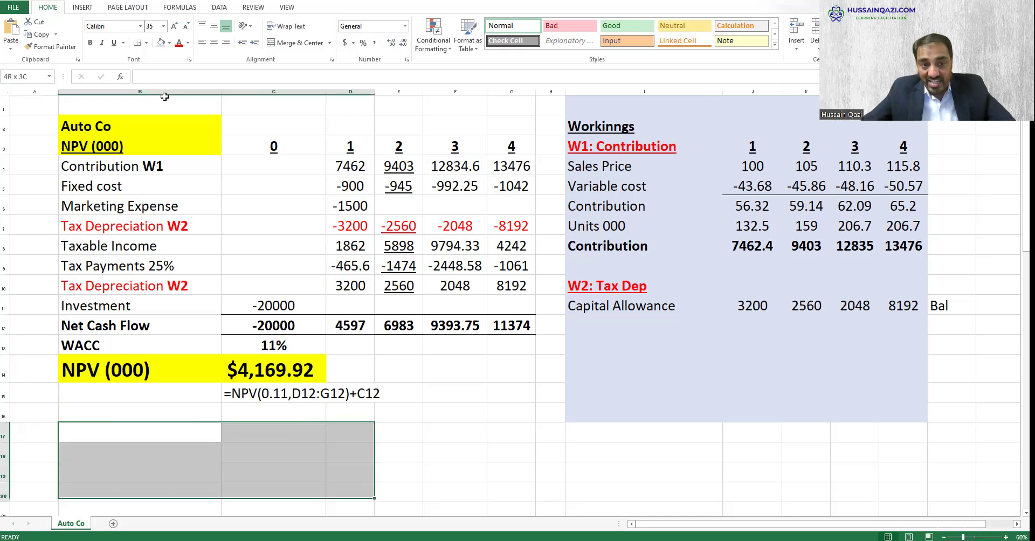
{"action": "key", "text": "shift+Down"}
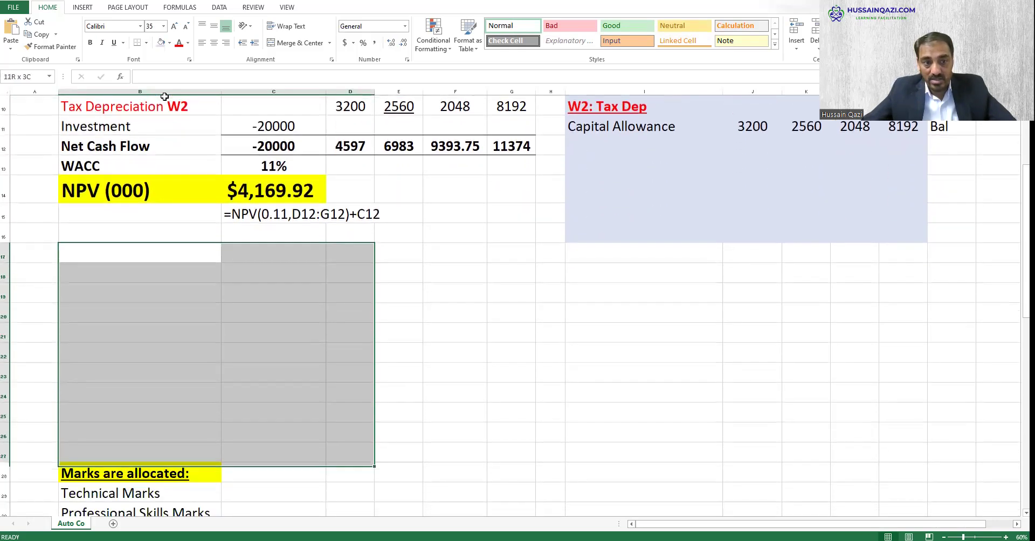
{"action": "key", "text": "ctrl+minus"}
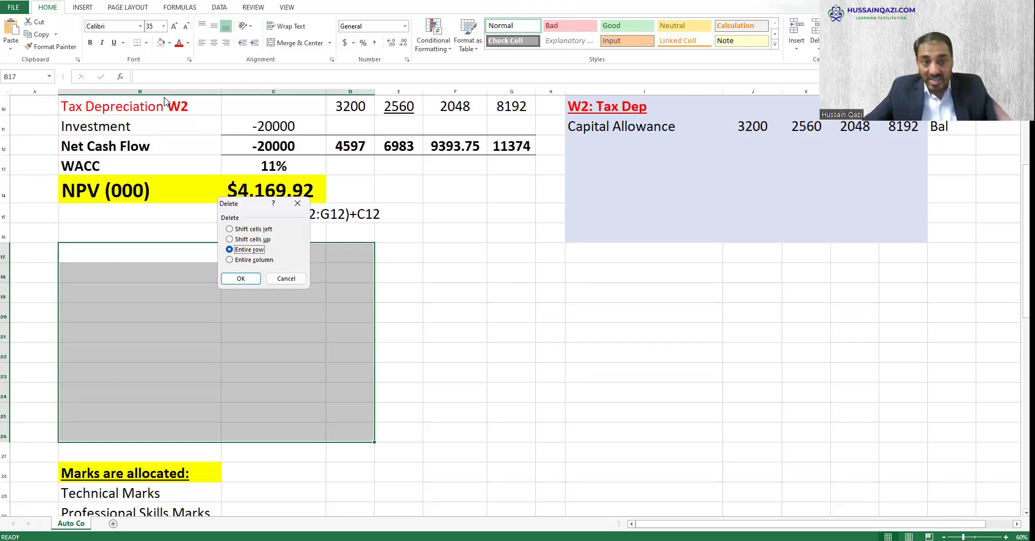
{"action": "key", "text": "Return"}
Look over the sheet from the NPV table down to the mark allocation notes
{"action": "key", "text": "Up"}
{"action": "key", "text": "Down"}
{"action": "key", "text": "Up"}
{"action": "key", "text": "Up"}
{"action": "key", "text": "Up"}
{"action": "key", "text": "Up"}
{"action": "key", "text": "Up"}
{"action": "key", "text": "Up"}
{"action": "key", "text": "Up"}
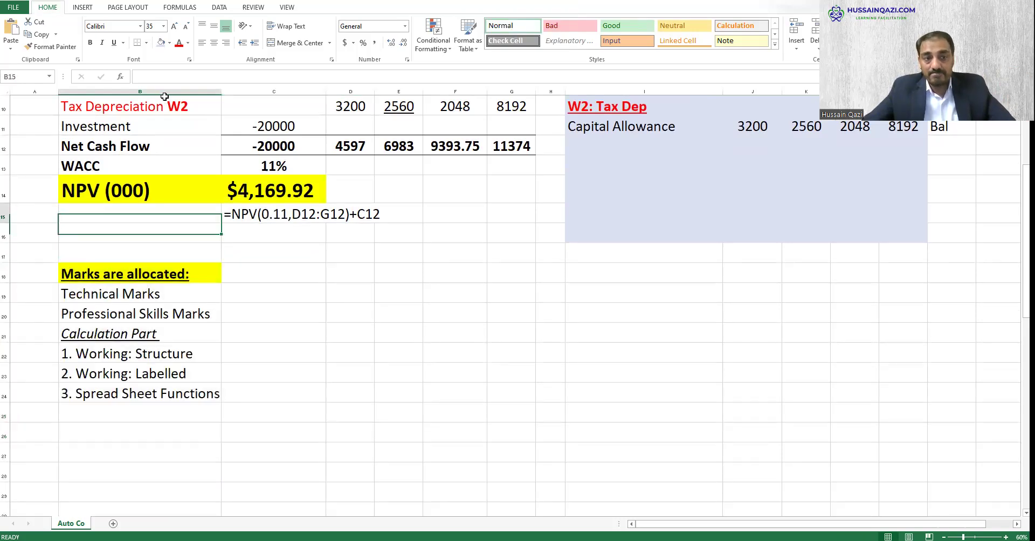
{"action": "key", "text": "Up"}
{"action": "key", "text": "Up"}
{"action": "key", "text": "Up"}
{"action": "key", "text": "Up"}
{"action": "key", "text": "Up"}
{"action": "key", "text": "Up"}
{"action": "key", "text": "Up"}
{"action": "key", "text": "Up"}
{"action": "key", "text": "Up"}
{"action": "key", "text": "Down"}
{"action": "key", "text": "Down"}
{"action": "key", "text": "Down"}
{"action": "key", "text": "Down"}
{"action": "key", "text": "Down"}
{"action": "key", "text": "Down"}
{"action": "key", "text": "Down"}
{"action": "key", "text": "Down"}
{"action": "key", "text": "Down"}
{"action": "key", "text": "Down"}
{"action": "key", "text": "Down"}
{"action": "key", "text": "Down"}
{"action": "key", "text": "Down"}
{"action": "key", "text": "Down"}
{"action": "key", "text": "Down"}
{"action": "key", "text": "Down"}
{"action": "key", "text": "Down"}
{"action": "key", "text": "Down"}
{"action": "key", "text": "Down"}
{"action": "key", "text": "Down"}
{"action": "key", "text": "Down"}
{"action": "key", "text": "Down"}
{"action": "key", "text": "Down"}
{"action": "key", "text": "Up"}
{"action": "key", "text": "Up"}
{"action": "key", "text": "Up"}
{"action": "key", "text": "Up"}
{"action": "key", "text": "Up"}
{"action": "key", "text": "Up"}
{"action": "key", "text": "Up"}
{"action": "key", "text": "Up"}
{"action": "key", "text": "Up"}
{"action": "key", "text": "Up"}
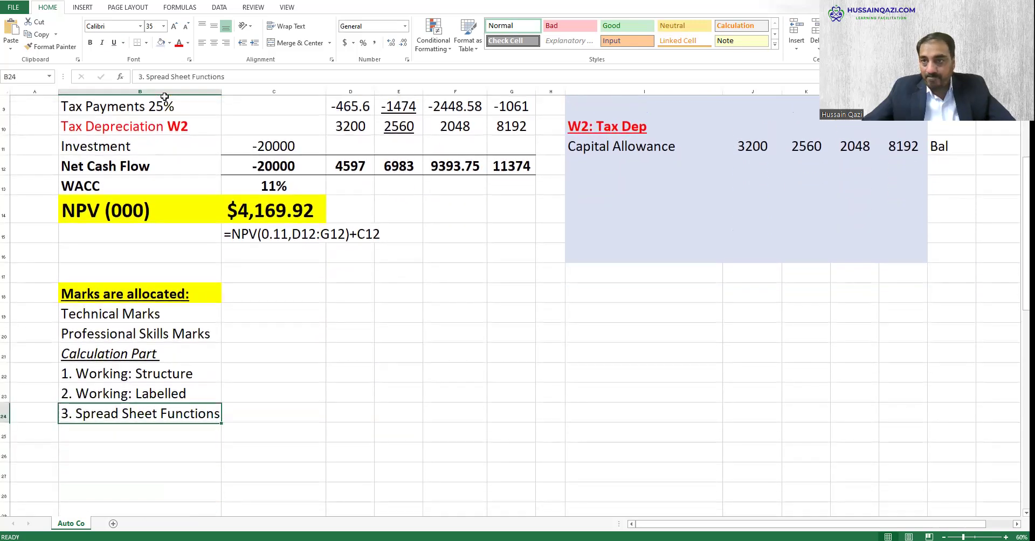
Make the Technical Marks and Professional Skills Marks lines bold under the Marks are allocated heading
{"action": "key", "text": "shift+Right"}
{"action": "key", "text": "shift+Right"}
{"action": "key", "text": "shift+Left"}
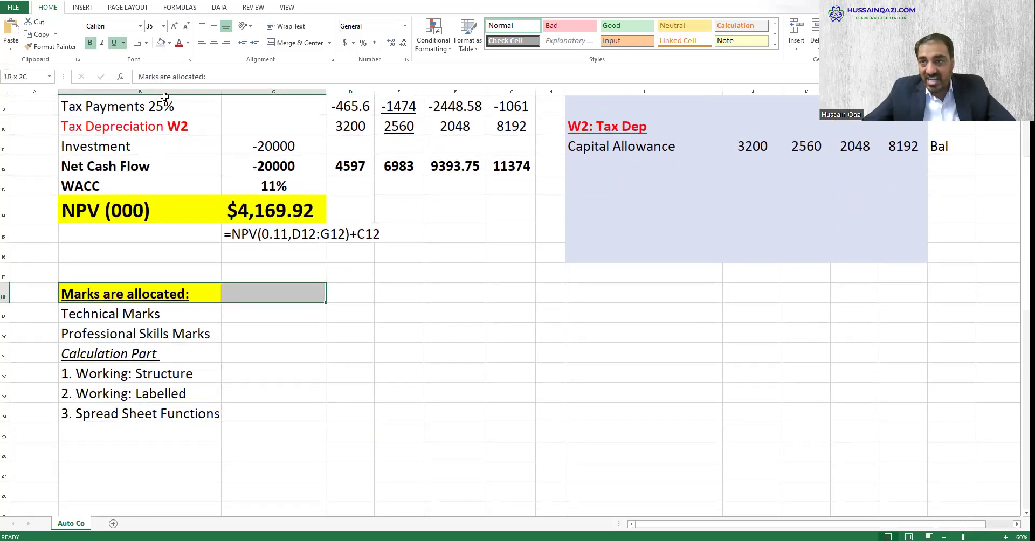
{"action": "key", "text": "shift+Left"}
{"action": "key", "text": "shift+Left"}
{"action": "key", "text": "Down"}
{"action": "key", "text": "Right"}
{"action": "key", "text": "Left"}
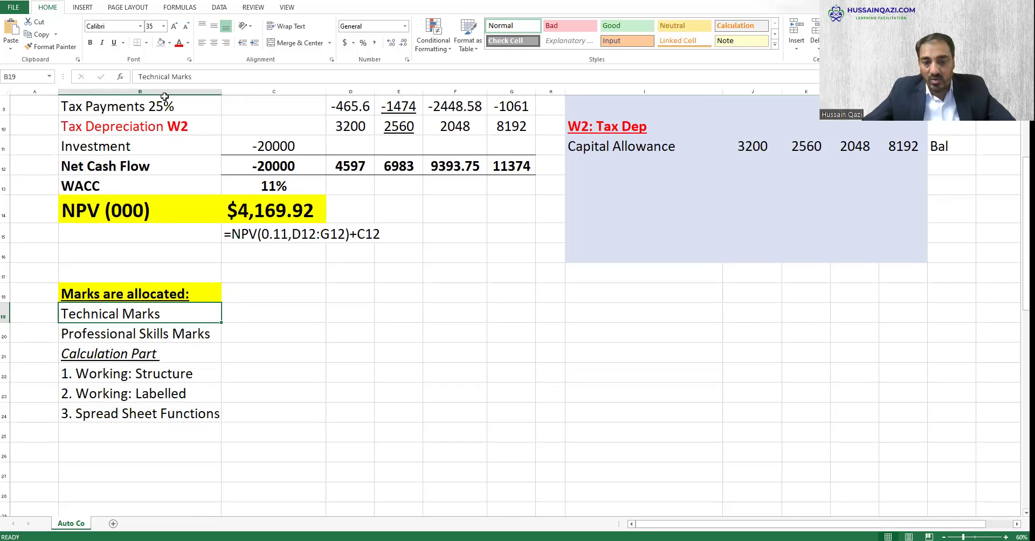
{"action": "key", "text": "ctrl+b"}
{"action": "key", "text": "Down"}
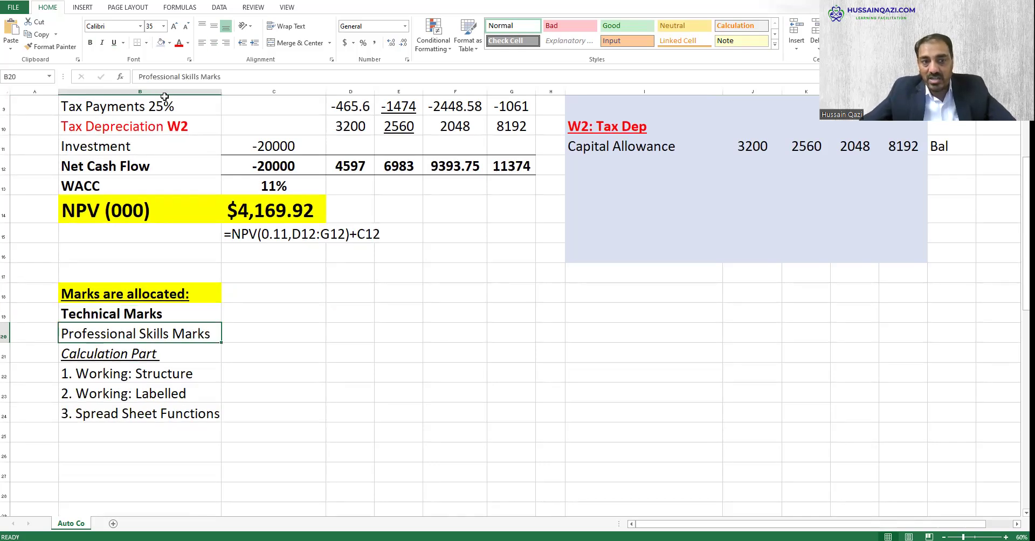
{"action": "key", "text": "ctrl+b"}
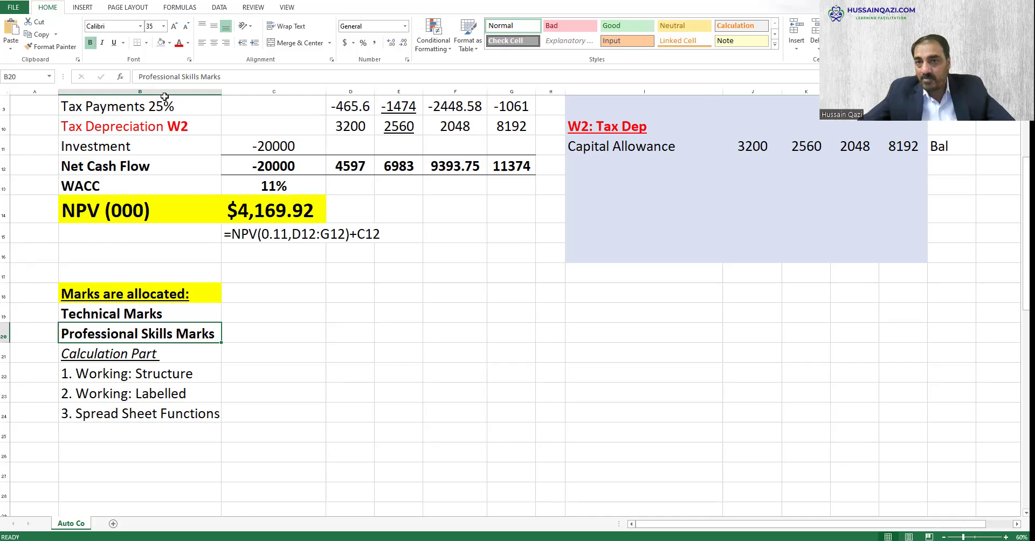
Highlight the Calculation Part heading with its three items on working structure, labelling and spreadsheet functions
{"action": "key", "text": "Down"}
{"action": "key", "text": "shift+Down"}
{"action": "key", "text": "shift+Down"}
{"action": "key", "text": "shift+Down"}
{"action": "key", "text": "shift+Down"}
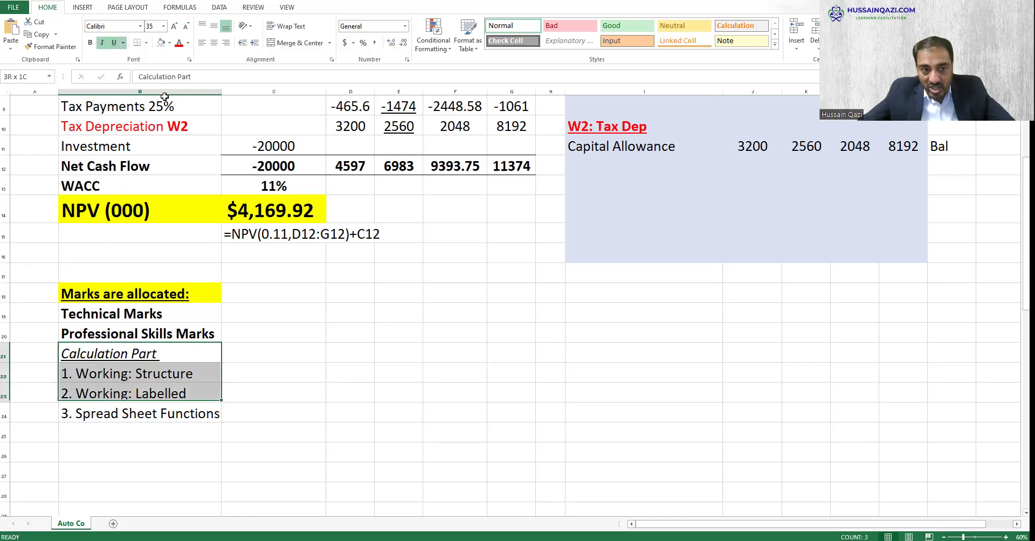
{"action": "key", "text": "shift+Up"}
{"action": "key", "text": "shift+Up"}
{"action": "key", "text": "shift+Down"}
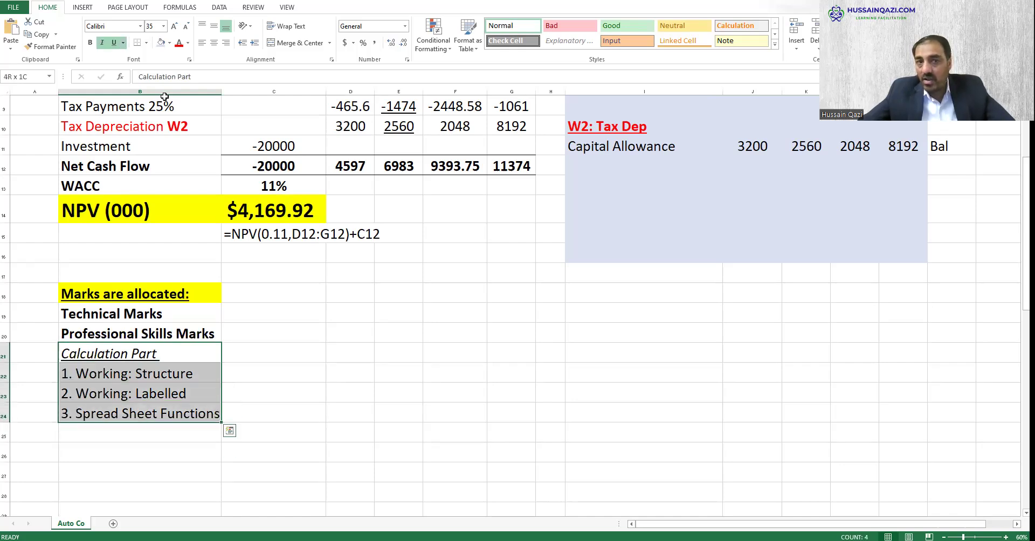
Highlight the whole Auto Co NPV table from row 1 to the NPV result, across columns B to G
{"action": "key", "text": "Up"}
{"action": "key", "text": "ctrl+Up"}
{"action": "key", "text": "ctrl+Up"}
{"action": "key", "text": "ctrl+Up"}
{"action": "key", "text": "ctrl+Up"}
{"action": "key", "text": "shift+Down"}
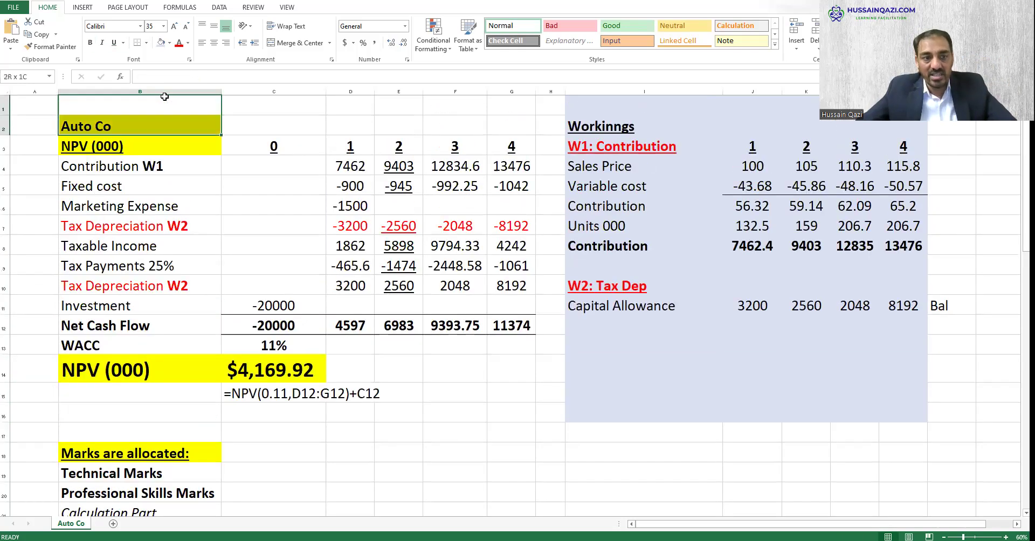
{"action": "key", "text": "shift+Down"}
{"action": "key", "text": "shift+Down"}
{"action": "key", "text": "shift+Down"}
{"action": "key", "text": "shift+Down"}
{"action": "key", "text": "shift+Down"}
{"action": "key", "text": "shift+Down"}
{"action": "key", "text": "shift+Down"}
{"action": "key", "text": "shift+Down"}
{"action": "key", "text": "shift+Down"}
{"action": "key", "text": "shift+Down"}
{"action": "key", "text": "shift+Down"}
{"action": "key", "text": "shift+Down"}
{"action": "key", "text": "shift+Right"}
{"action": "key", "text": "shift+Right"}
{"action": "key", "text": "shift+Right"}
{"action": "key", "text": "shift+Right"}
{"action": "key", "text": "shift+Right"}
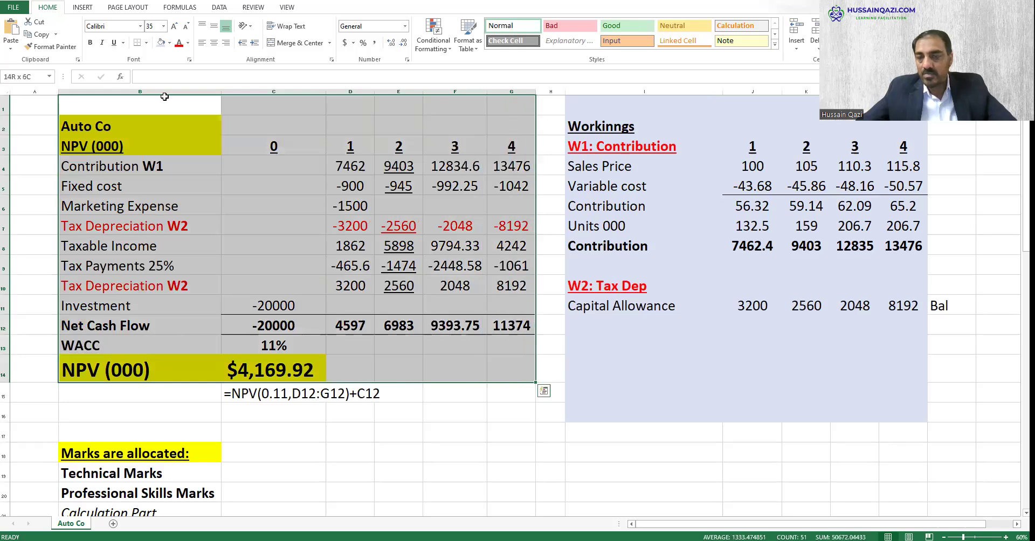
Highlight the Workings block containing W1: Contribution and W2: Tax Dep, from row 1 to row 18 across columns I to N
{"action": "key", "text": "Right"}
{"action": "key", "text": "Right"}
{"action": "key", "text": "Right"}
{"action": "key", "text": "Right"}
{"action": "key", "text": "Right"}
{"action": "key", "text": "Right"}
{"action": "key", "text": "Right"}
{"action": "key", "text": "shift+Down"}
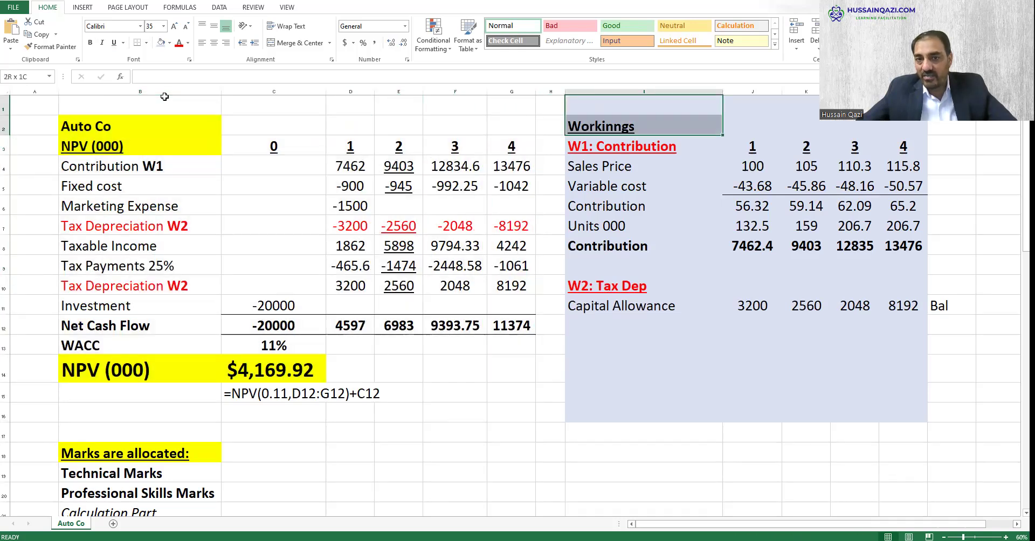
{"action": "key", "text": "shift+Down"}
{"action": "key", "text": "shift+Down"}
{"action": "key", "text": "shift+Down"}
{"action": "key", "text": "shift+Down"}
{"action": "key", "text": "shift+Down"}
{"action": "key", "text": "shift+Down"}
{"action": "key", "text": "shift+Down"}
{"action": "key", "text": "shift+Down"}
{"action": "key", "text": "shift+Down"}
{"action": "key", "text": "shift+Down"}
{"action": "key", "text": "shift+Down"}
{"action": "key", "text": "shift+Down"}
{"action": "key", "text": "shift+Down"}
{"action": "key", "text": "shift+Down"}
{"action": "key", "text": "shift+Down"}
{"action": "key", "text": "shift+Down"}
{"action": "key", "text": "shift+Right"}
{"action": "key", "text": "shift+Right"}
{"action": "key", "text": "shift+Right"}
{"action": "key", "text": "shift+Right"}
{"action": "key", "text": "shift+Right"}
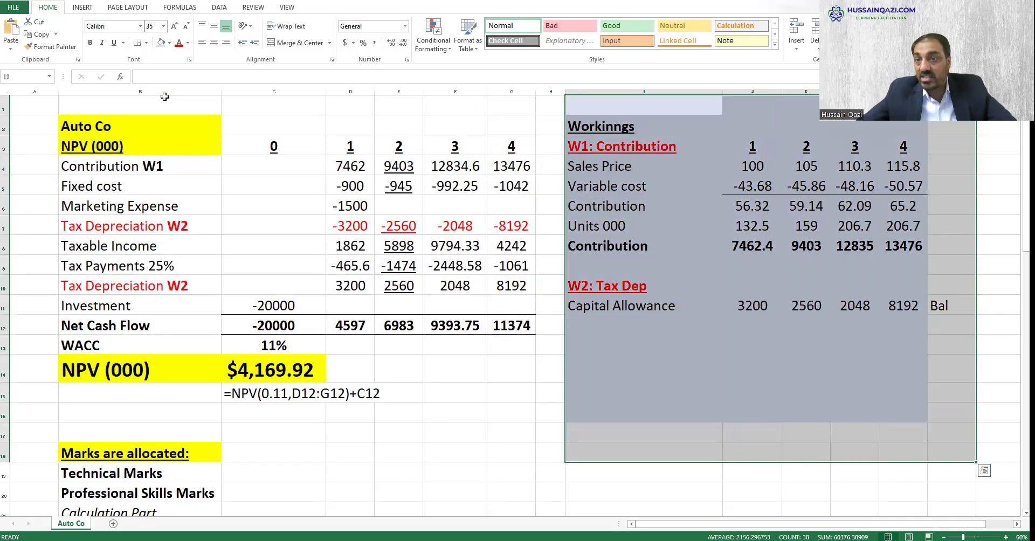
Examine the mark allocation notes below the NPV table, including the Calculation Part items
{"action": "key", "text": "Down"}
{"action": "key", "text": "Down"}
{"action": "key", "text": "Down"}
{"action": "key", "text": "Down"}
{"action": "key", "text": "Down"}
{"action": "key", "text": "Down"}
{"action": "key", "text": "Down"}
{"action": "key", "text": "Down"}
{"action": "key", "text": "Down"}
{"action": "key", "text": "Down"}
{"action": "key", "text": "Down"}
{"action": "key", "text": "Down"}
{"action": "key", "text": "Down"}
{"action": "key", "text": "Down"}
{"action": "key", "text": "Down"}
{"action": "key", "text": "Down"}
{"action": "key", "text": "Down"}
{"action": "key", "text": "Down"}
{"action": "key", "text": "Down"}
{"action": "key", "text": "Down"}
{"action": "key", "text": "Left"}
{"action": "key", "text": "Left"}
{"action": "key", "text": "Left"}
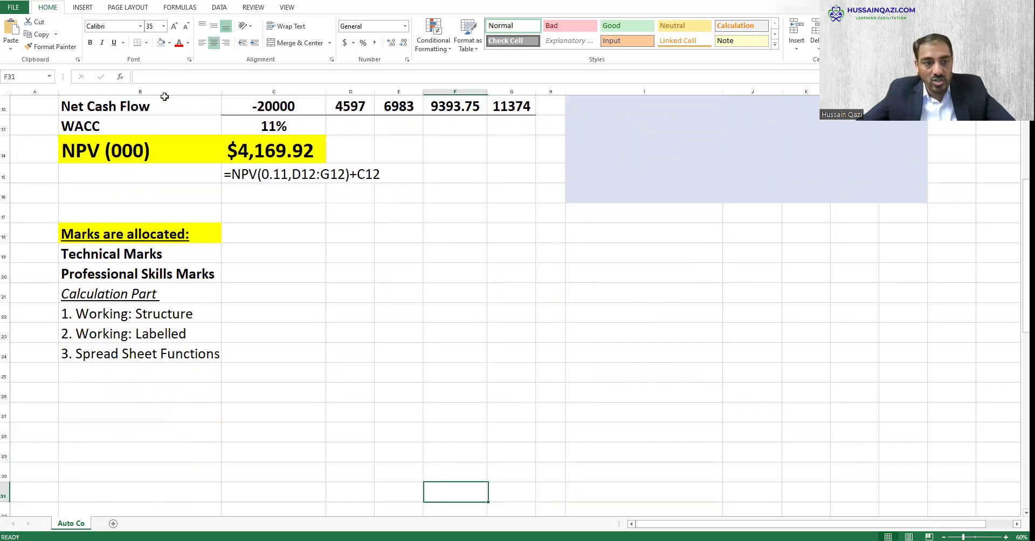
{"action": "key", "text": "Left"}
{"action": "key", "text": "Up"}
{"action": "key", "text": "Up"}
{"action": "key", "text": "Up"}
{"action": "key", "text": "Up"}
{"action": "key", "text": "Up"}
{"action": "key", "text": "Up"}
{"action": "key", "text": "Up"}
{"action": "key", "text": "Up"}
{"action": "key", "text": "Up"}
{"action": "key", "text": "Up"}
{"action": "key", "text": "Left"}
{"action": "key", "text": "Left"}
{"action": "key", "text": "Left"}
{"action": "key", "text": "Left"}
{"action": "key", "text": "Down"}
{"action": "key", "text": "Right"}
{"action": "key", "text": "Down"}
Return to the Contribution W1 label in cell B4 to review how the table references its working
{"action": "key", "text": "Up"}
{"action": "key", "text": "Up"}
{"action": "key", "text": "Up"}
{"action": "key", "text": "Up"}
{"action": "key", "text": "Up"}
{"action": "key", "text": "Up"}
{"action": "key", "text": "Up"}
{"action": "key", "text": "Up"}
{"action": "key", "text": "Up"}
{"action": "key", "text": "Up"}
{"action": "key", "text": "Up"}
{"action": "key", "text": "Up"}
{"action": "key", "text": "Up"}
{"action": "key", "text": "Up"}
{"action": "key", "text": "Up"}
{"action": "key", "text": "Up"}
{"action": "key", "text": "Up"}
{"action": "key", "text": "Up"}
{"action": "key", "text": "Up"}
{"action": "key", "text": "Up"}
{"action": "key", "text": "Down"}
{"action": "key", "text": "Down"}
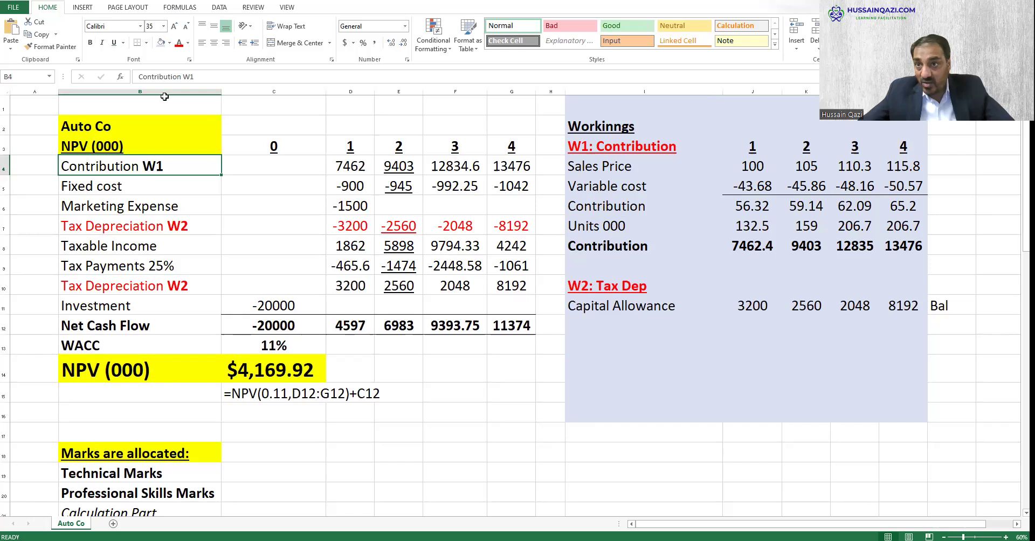
Read down column B from the NPV table labels to the Spread Sheet Functions item in cell B24
{"action": "key", "text": "Down"}
{"action": "key", "text": "Down"}
{"action": "key", "text": "Down"}
{"action": "key", "text": "Down"}
{"action": "key", "text": "Down"}
{"action": "key", "text": "Down"}
{"action": "key", "text": "Down"}
{"action": "key", "text": "Down"}
{"action": "key", "text": "Down"}
{"action": "key", "text": "Down"}
{"action": "key", "text": "Down"}
{"action": "key", "text": "Down"}
{"action": "key", "text": "Down"}
{"action": "key", "text": "Down"}
{"action": "key", "text": "Down"}
{"action": "key", "text": "Down"}
{"action": "key", "text": "Down"}
{"action": "key", "text": "Down"}
{"action": "key", "text": "Down"}
{"action": "key", "text": "Down"}
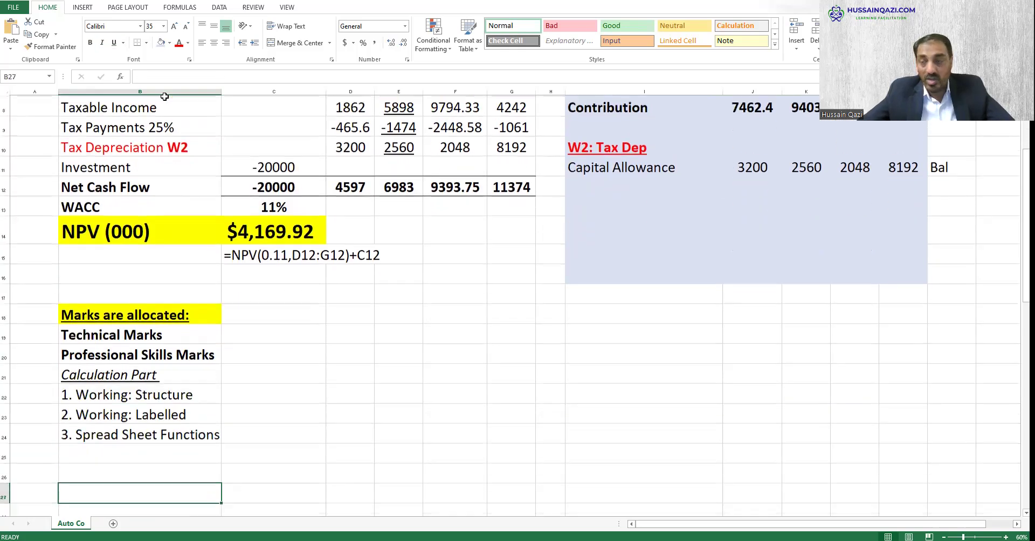
{"action": "key", "text": "Up"}
{"action": "key", "text": "Up"}
{"action": "key", "text": "Up"}
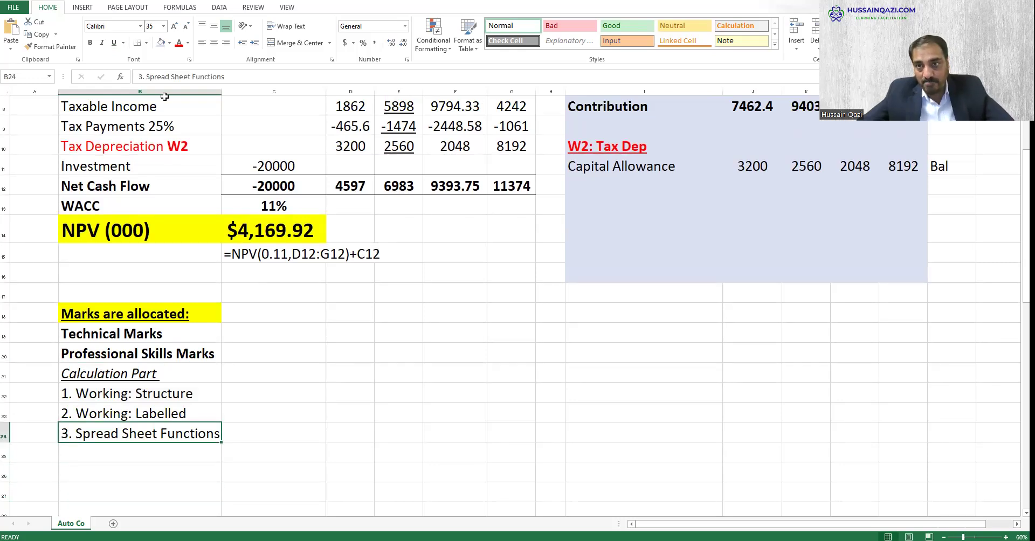
Go back up column B to cell B1 to view the NPV table and its workings together
{"action": "key", "text": "Up"}
{"action": "key", "text": "Up"}
{"action": "key", "text": "Up"}
{"action": "key", "text": "Up"}
{"action": "key", "text": "Up"}
{"action": "key", "text": "Up"}
{"action": "key", "text": "Up"}
{"action": "key", "text": "Up"}
{"action": "key", "text": "Up"}
{"action": "key", "text": "Up"}
{"action": "key", "text": "Up"}
{"action": "key", "text": "Up"}
{"action": "key", "text": "Up"}
{"action": "key", "text": "Up"}
{"action": "key", "text": "Up"}
{"action": "key", "text": "Up"}
{"action": "key", "text": "Up"}
{"action": "key", "text": "Up"}
{"action": "key", "text": "Up"}
{"action": "key", "text": "Up"}
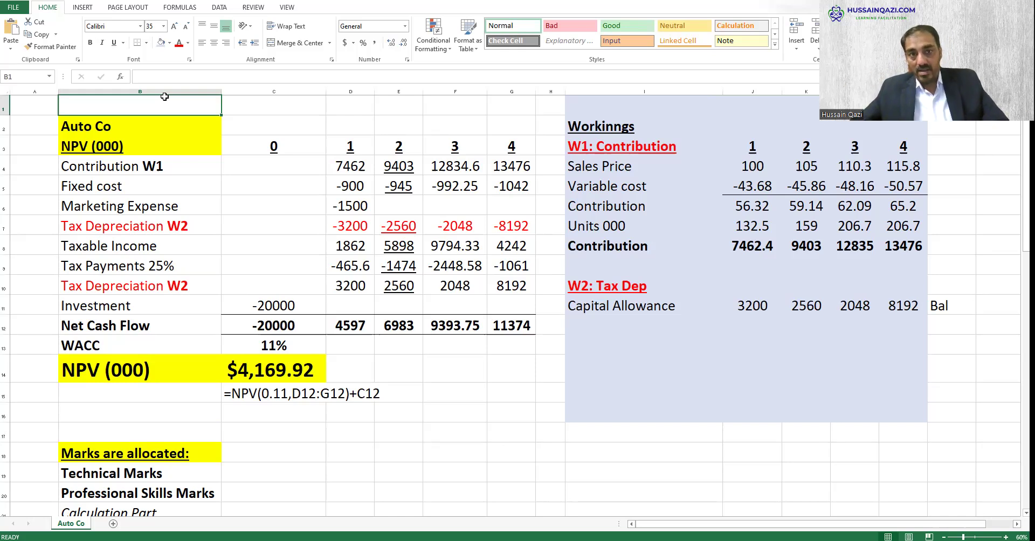
Switch to the AFM Calculation slide and reveal the PSMs list: Working Structure, Working: Labelling and S.S.Functions
{"action": "key", "text": "alt+Tab"}
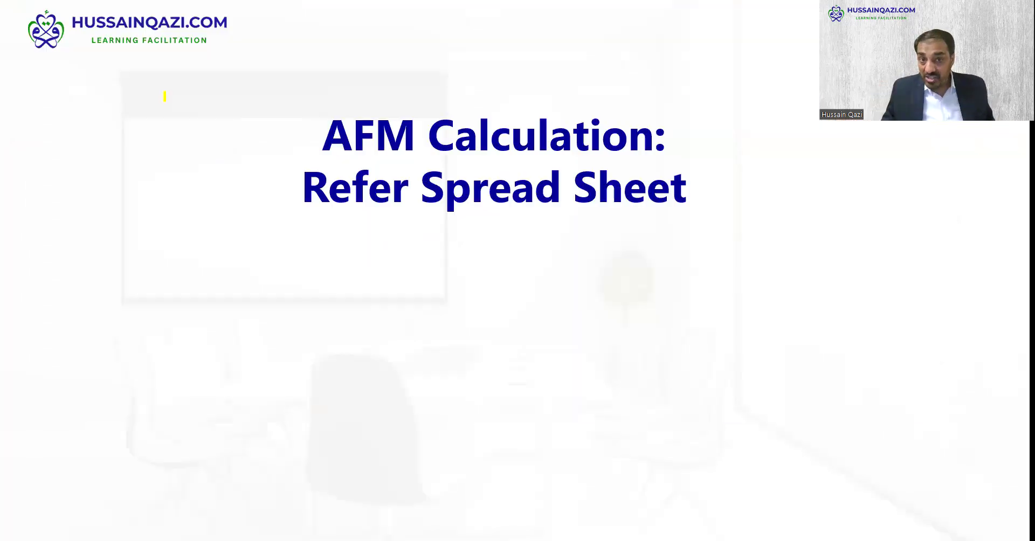
{"action": "key", "text": "Right"}
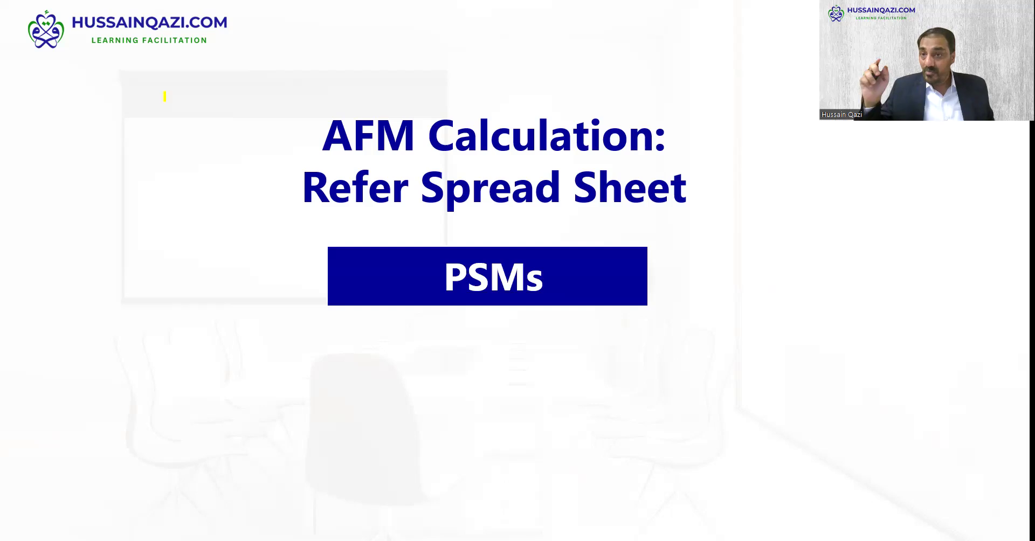
{"action": "key", "text": "Right"}
{"action": "key", "text": "Right"}
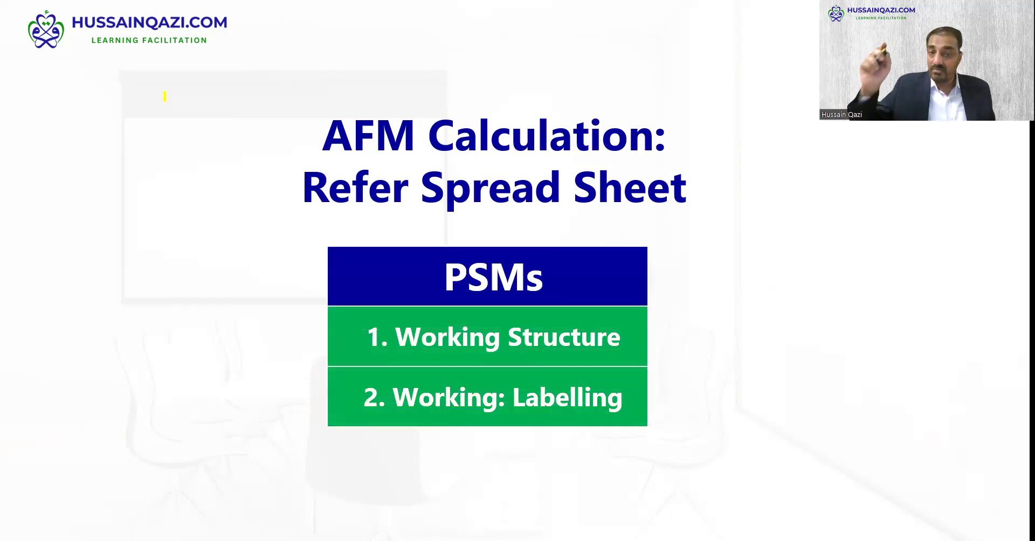
{"action": "key", "text": "Right"}
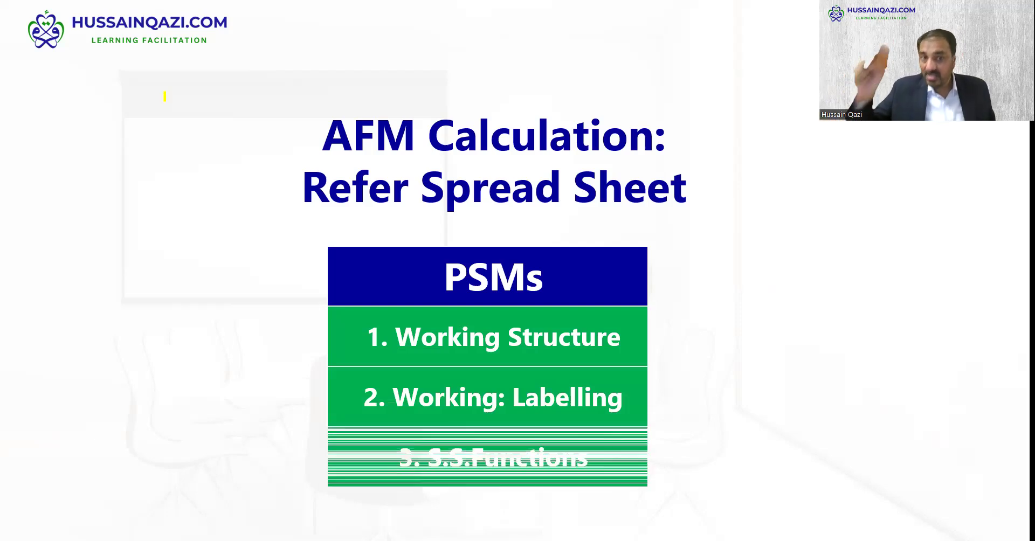